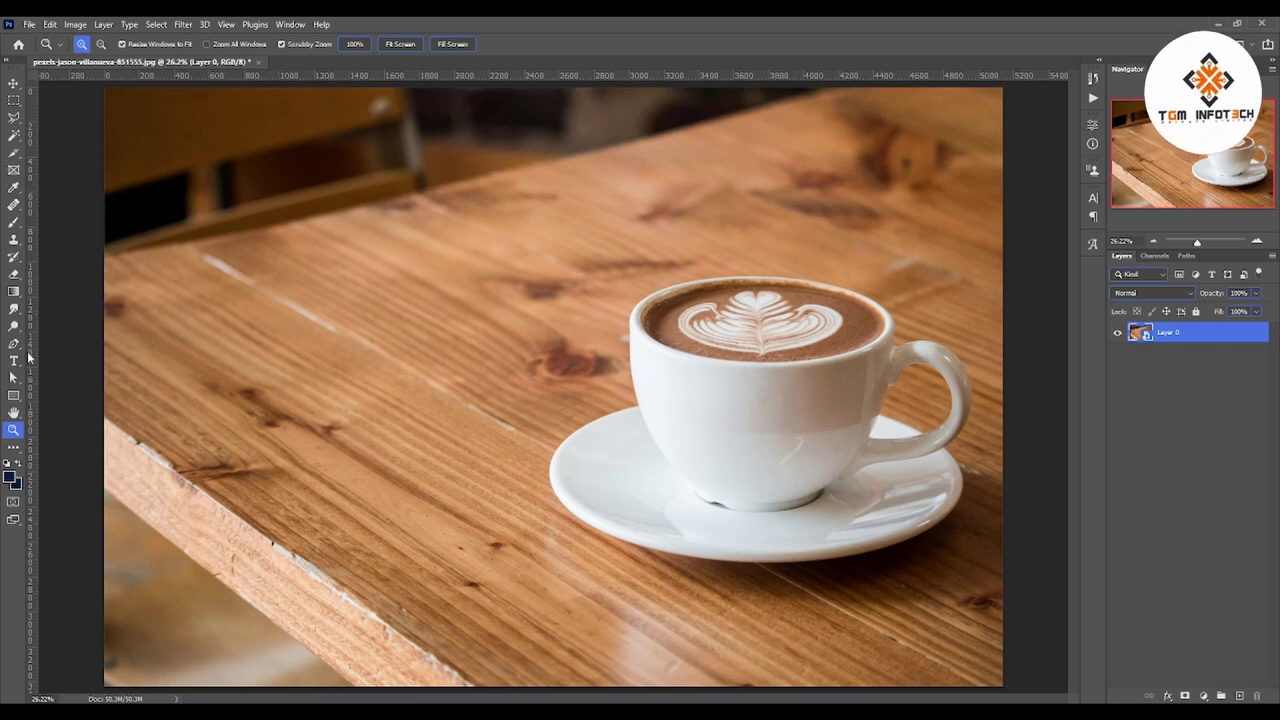
# Add a text layer reading 'Coffee' on the photo
pyautogui.press('t')
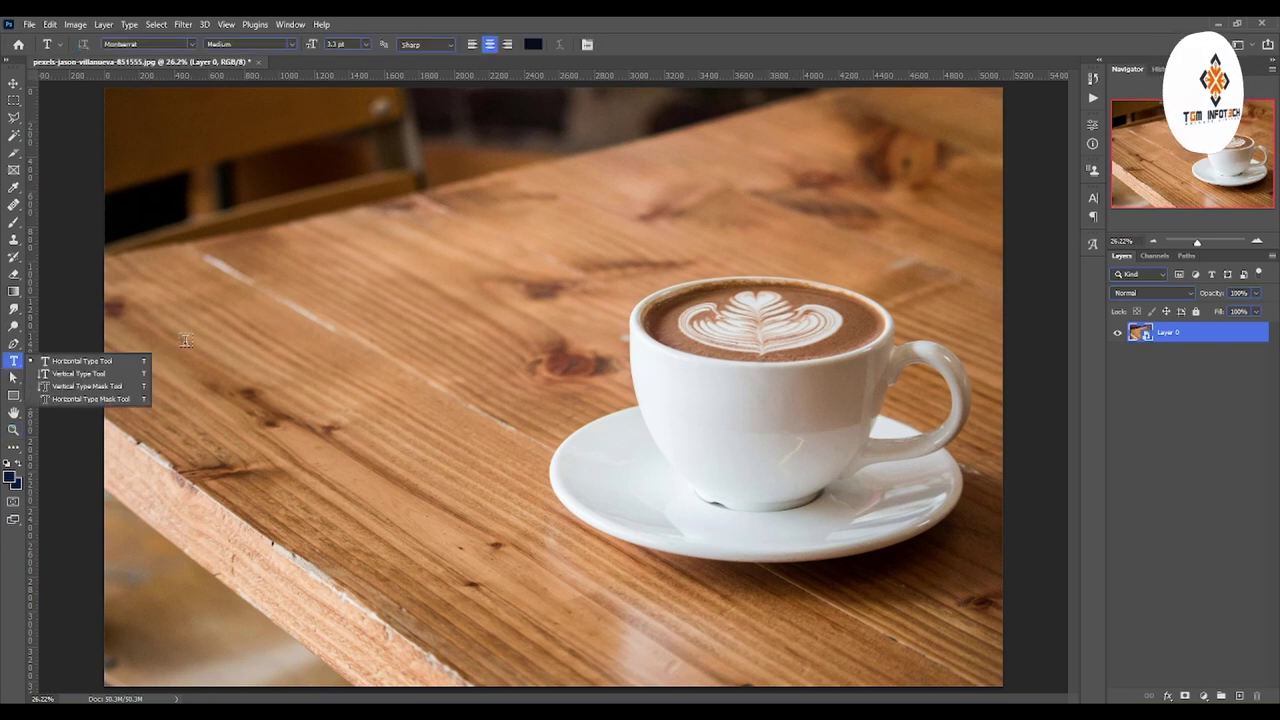
pyautogui.click(250, 336)
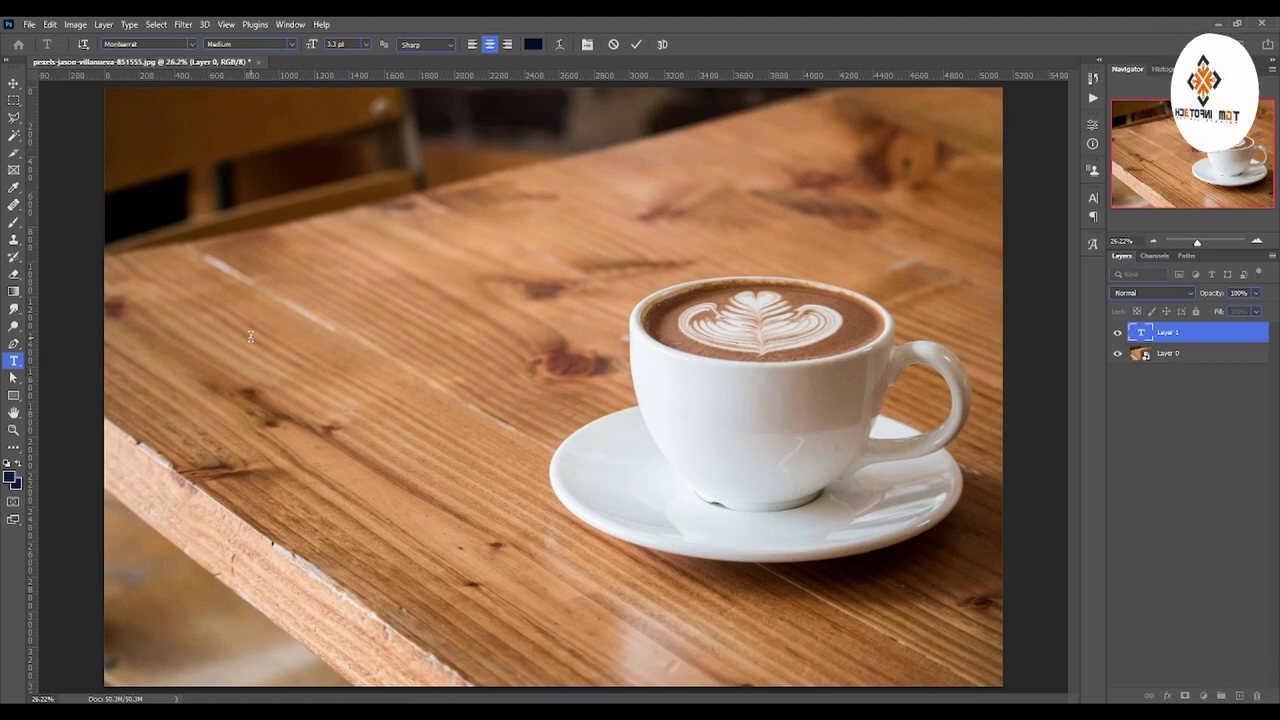
pyautogui.hotkey('ctrl', 'Return')
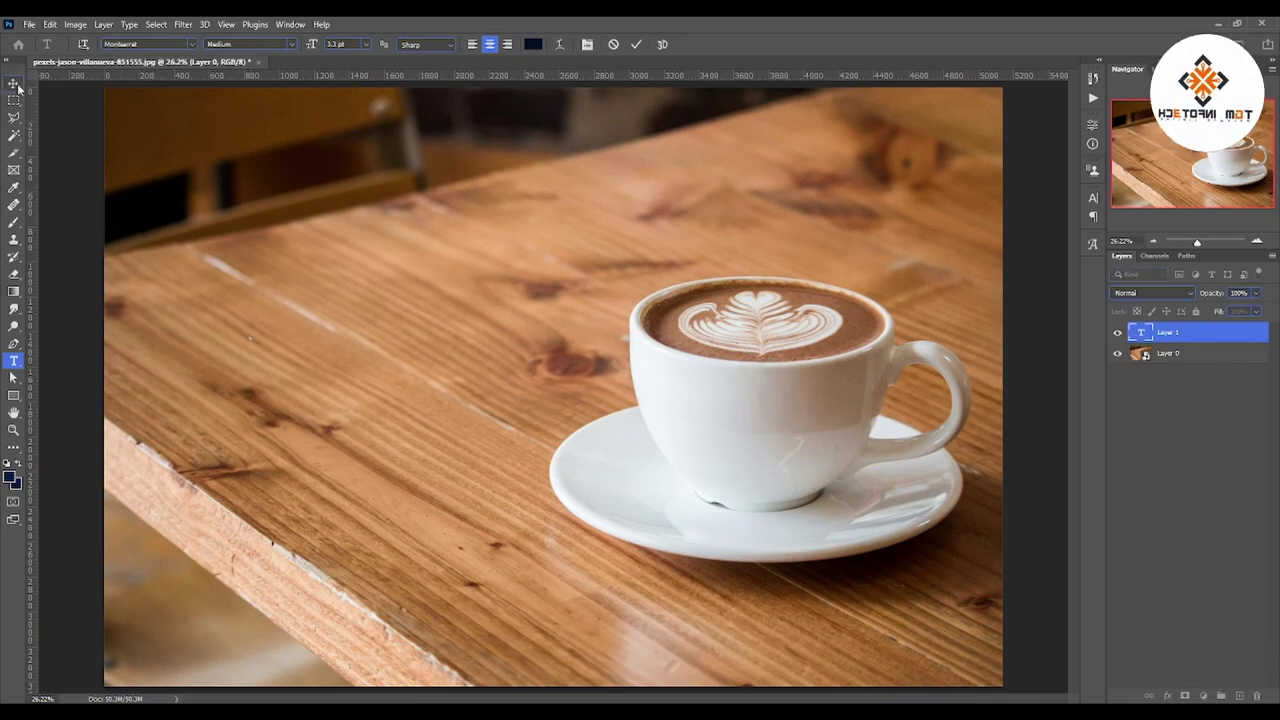
# Scale the Coffee text up and move it across the saucer
pyautogui.press('v')
pyautogui.hotkey('ctrl', 't')
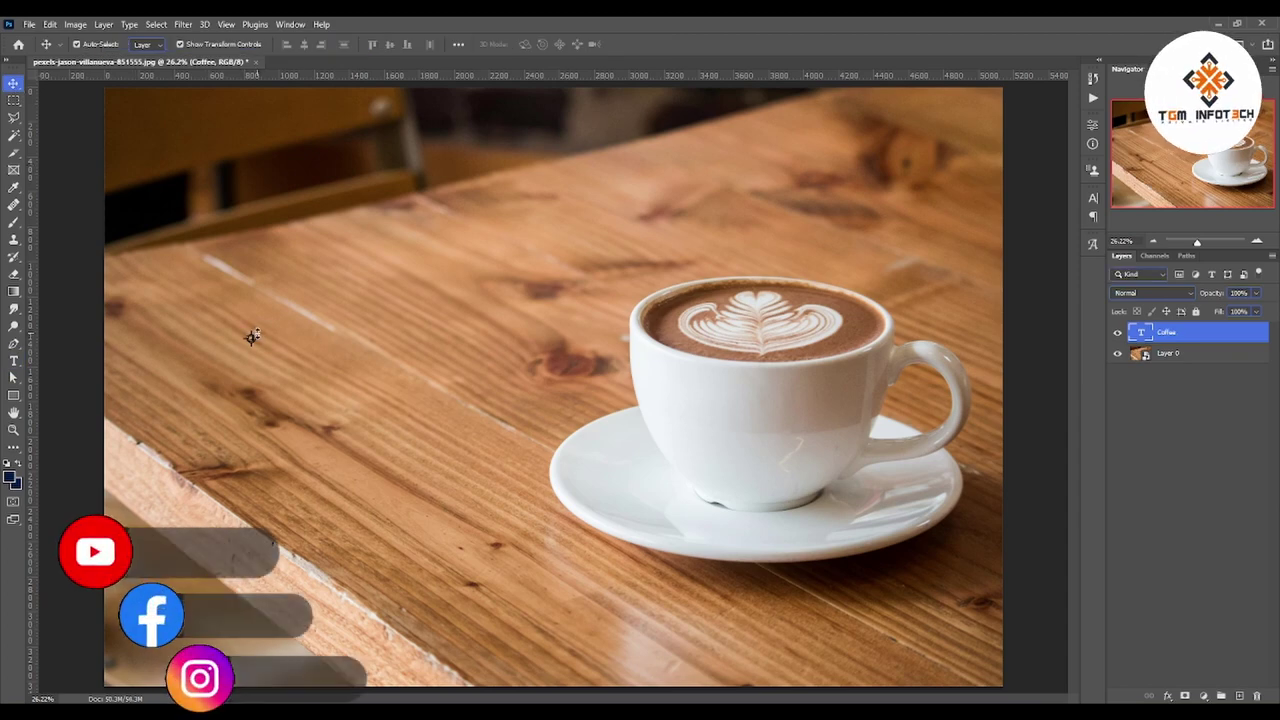
pyautogui.moveTo(251, 336); pyautogui.dragTo(714, 196)
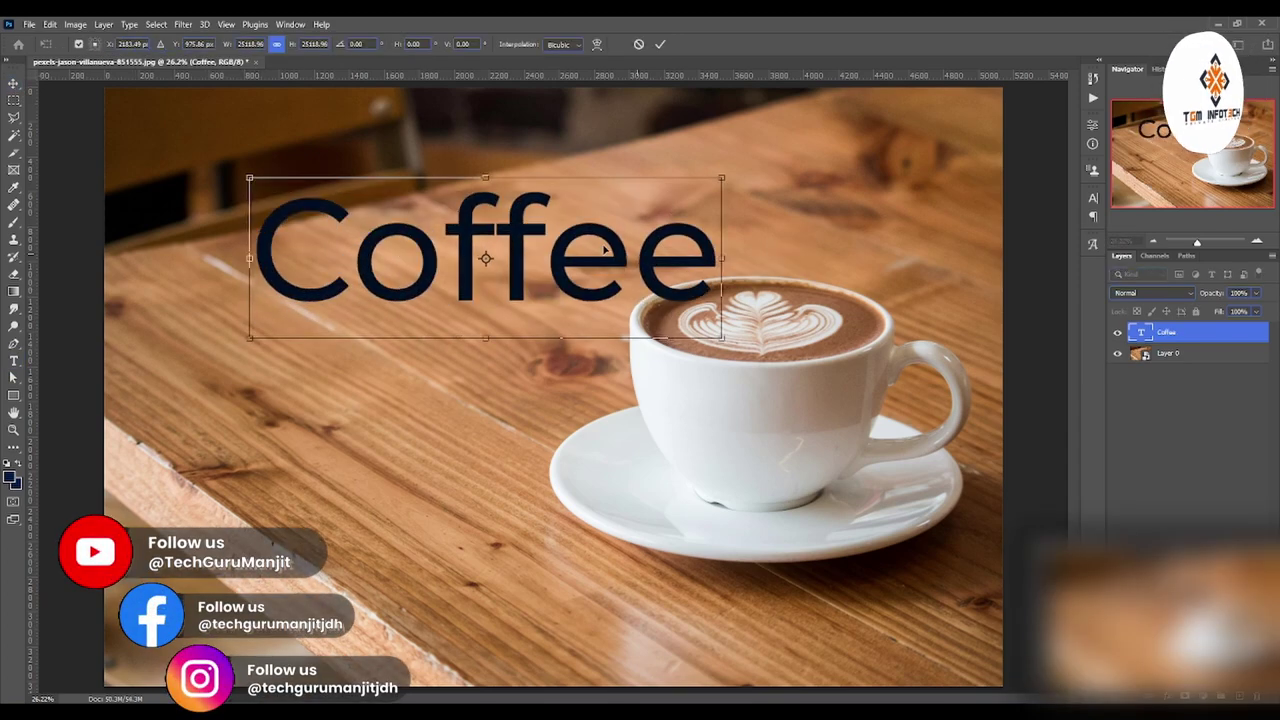
pyautogui.moveTo(607, 250); pyautogui.dragTo(868, 470)
pyautogui.press('Return')
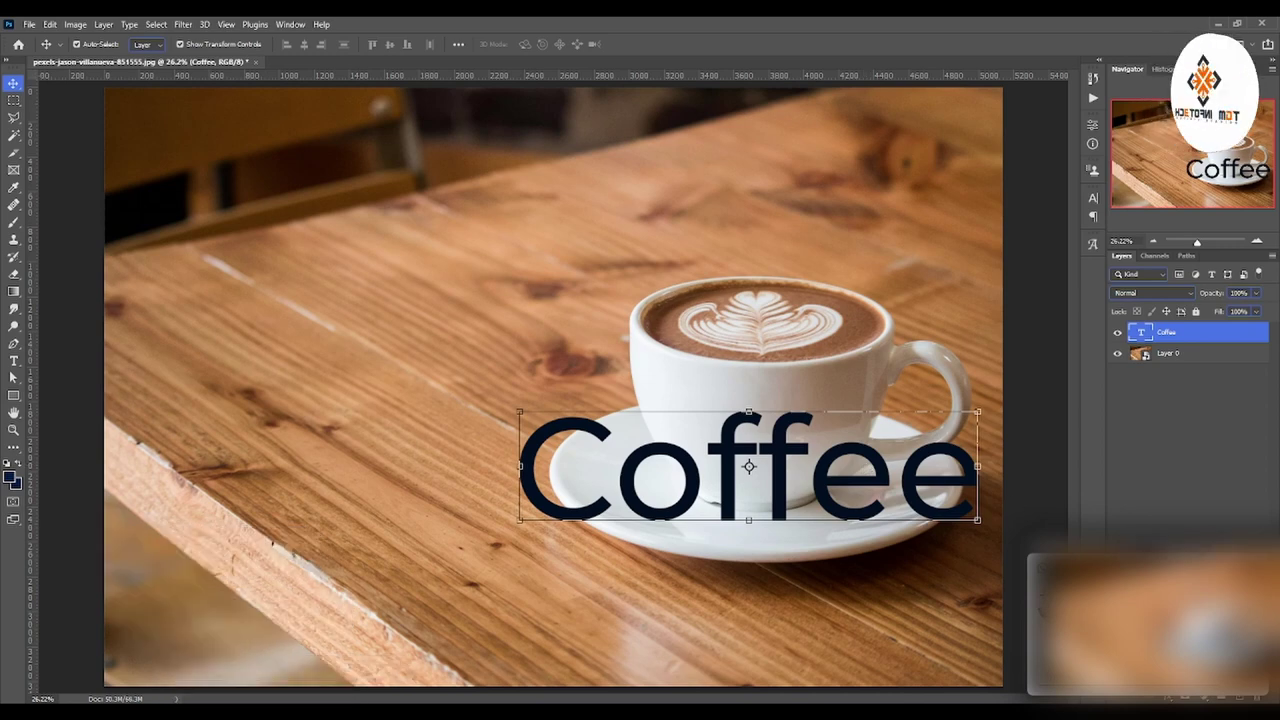
pyautogui.moveTo(845, 482)
pyautogui.mouseDown()
pyautogui.moveTo(636, 478)
pyautogui.moveTo(671, 493)
pyautogui.mouseUp()
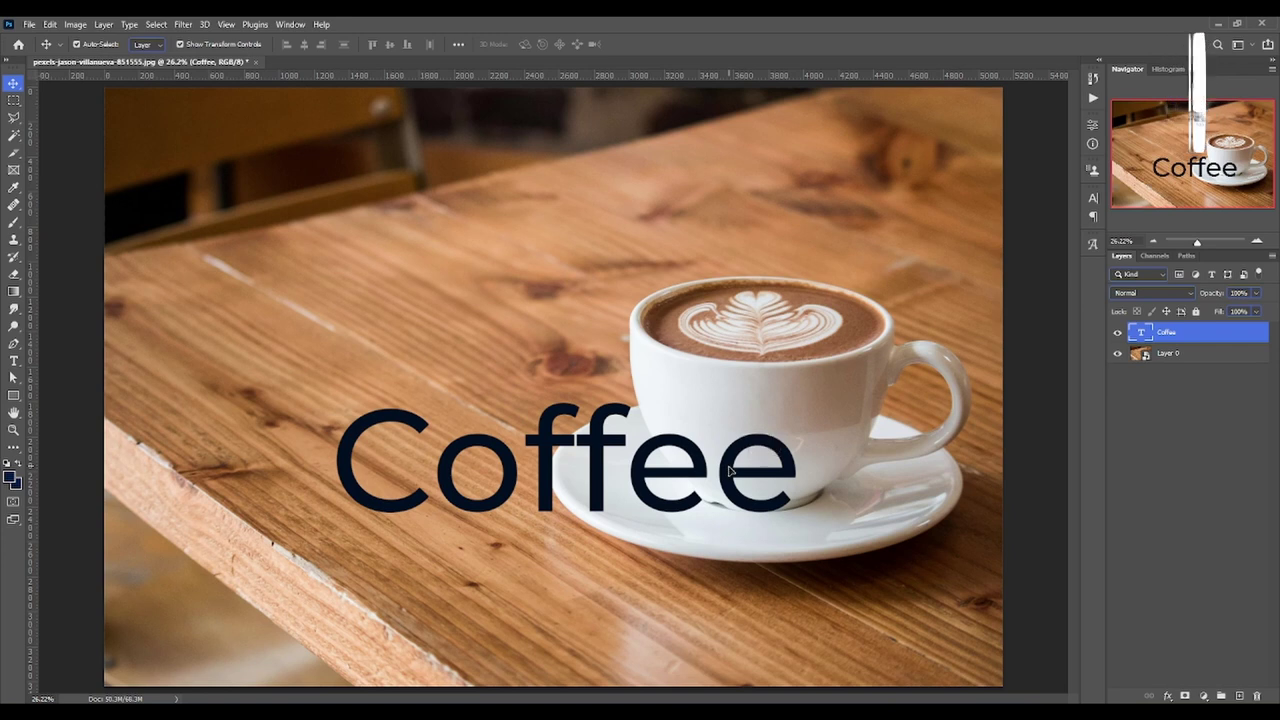
# Change the Coffee text's font style to Montserrat ExtraBold Italic
pyautogui.doubleClick(667, 440)
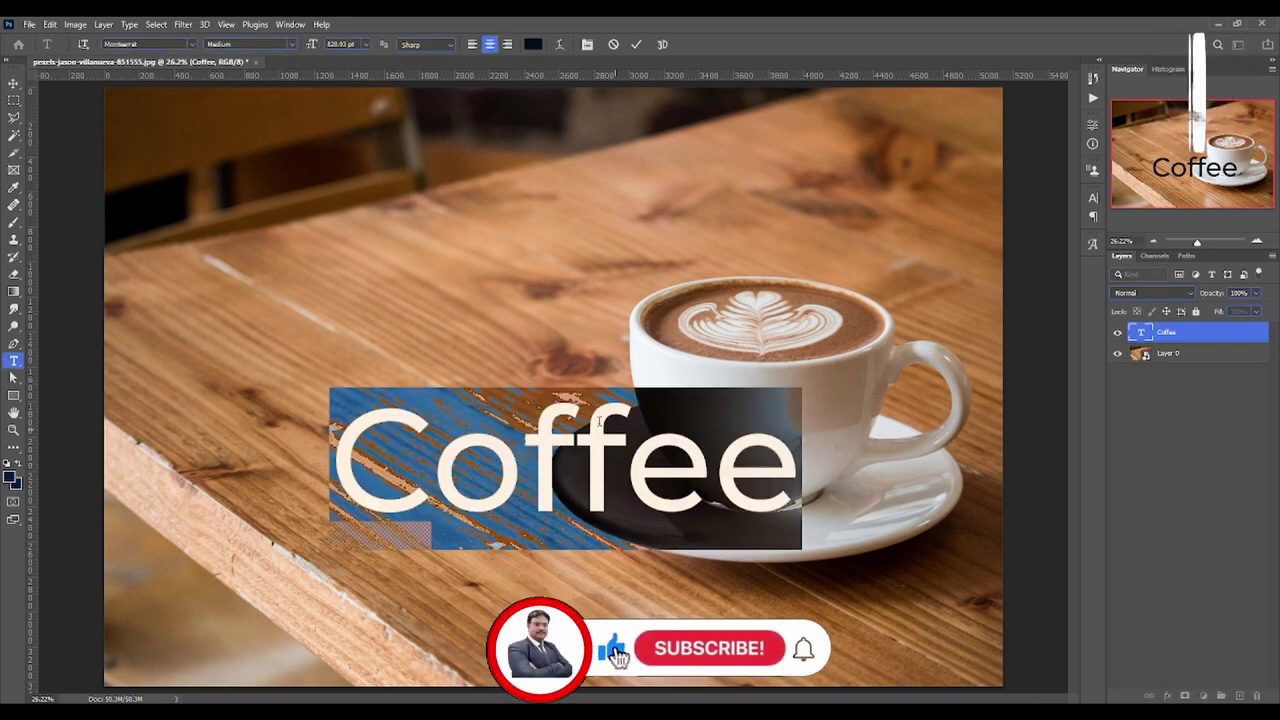
pyautogui.click(292, 44)
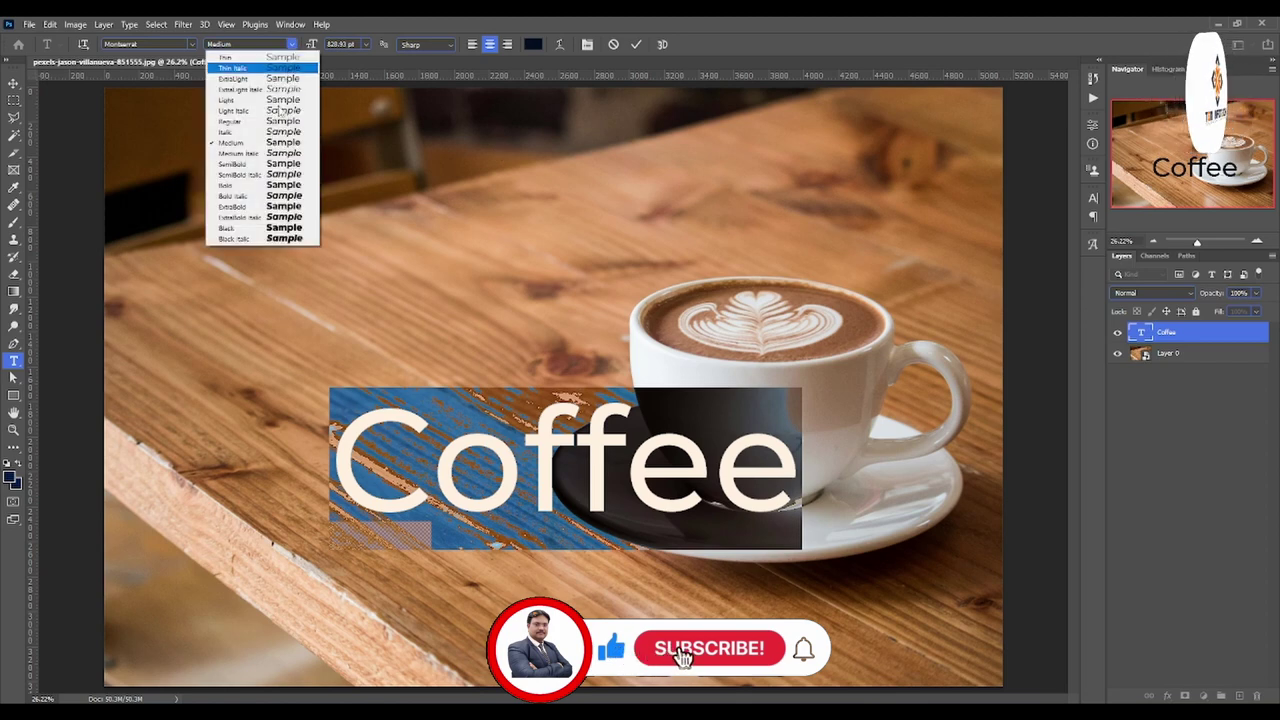
pyautogui.click(265, 196)
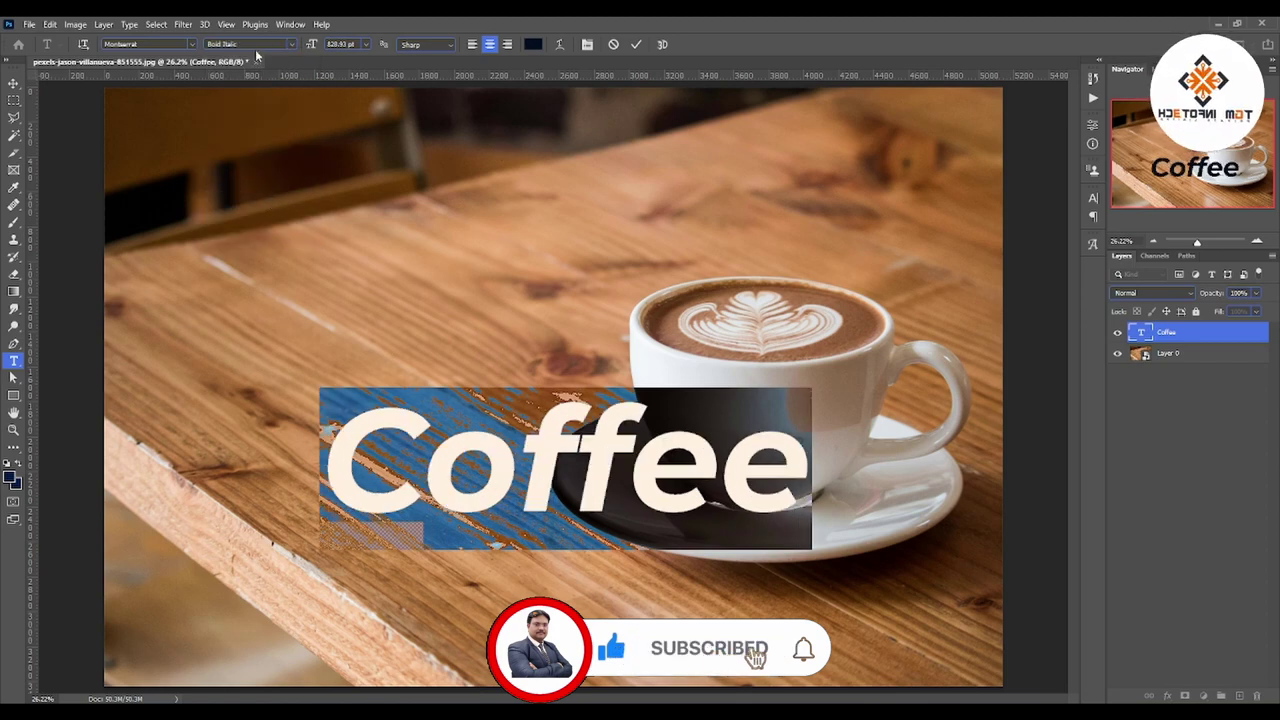
pyautogui.click(290, 44)
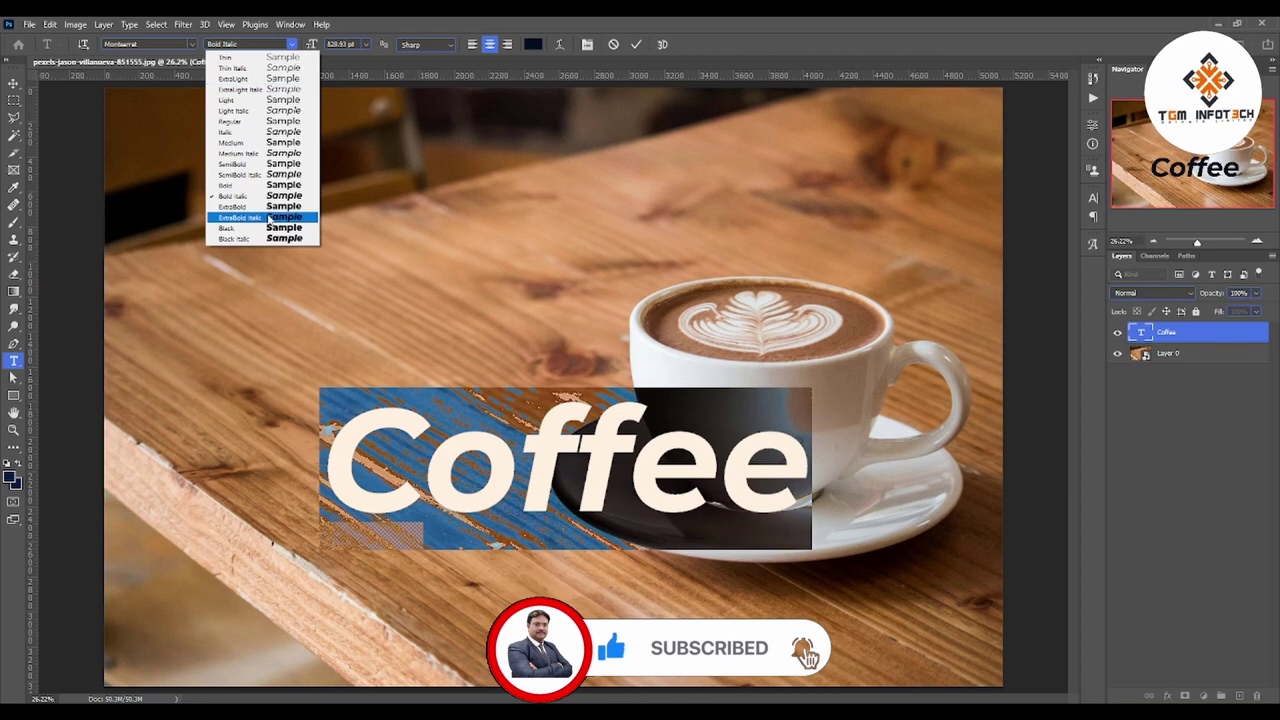
pyautogui.click(262, 216)
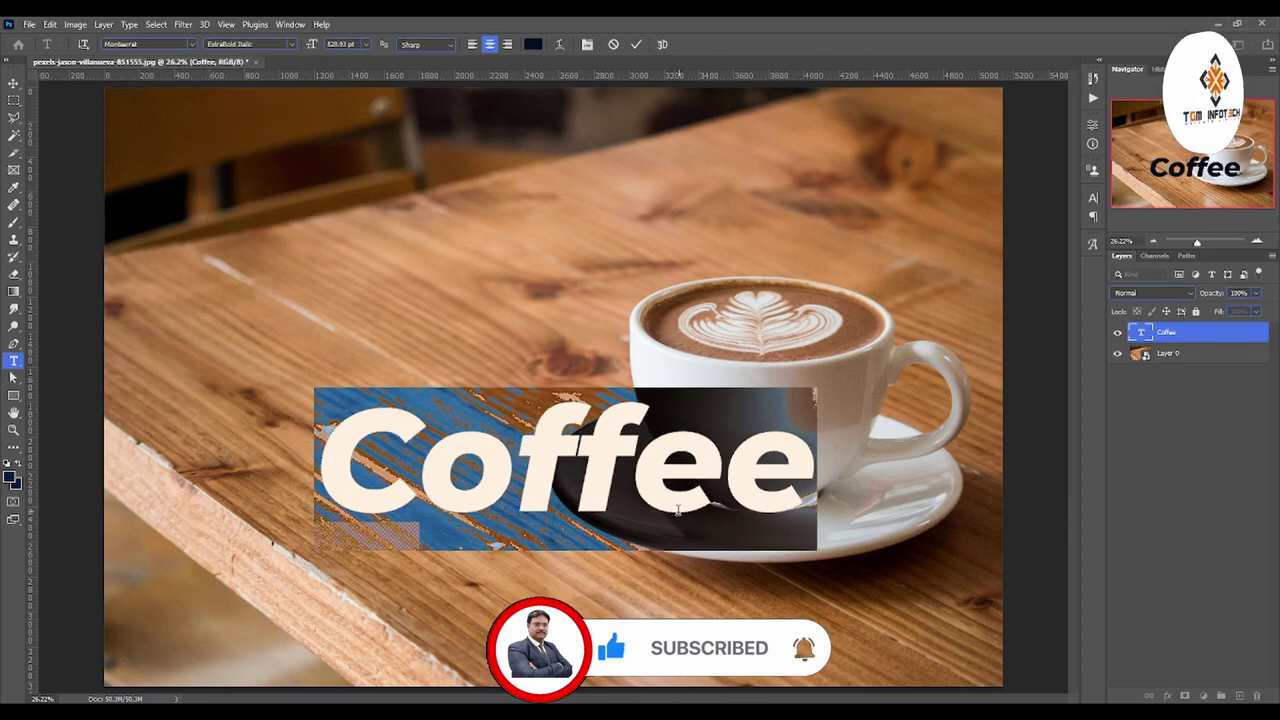
pyautogui.click(710, 505)
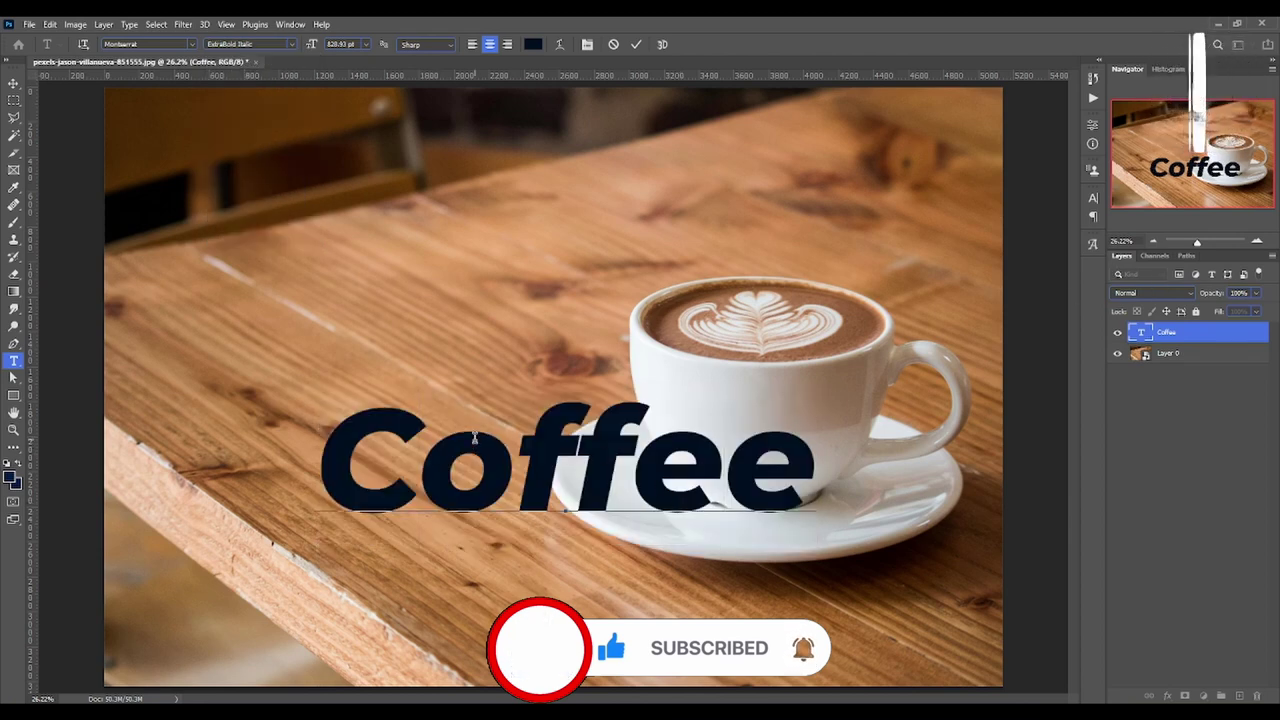
pyautogui.click(1093, 199)
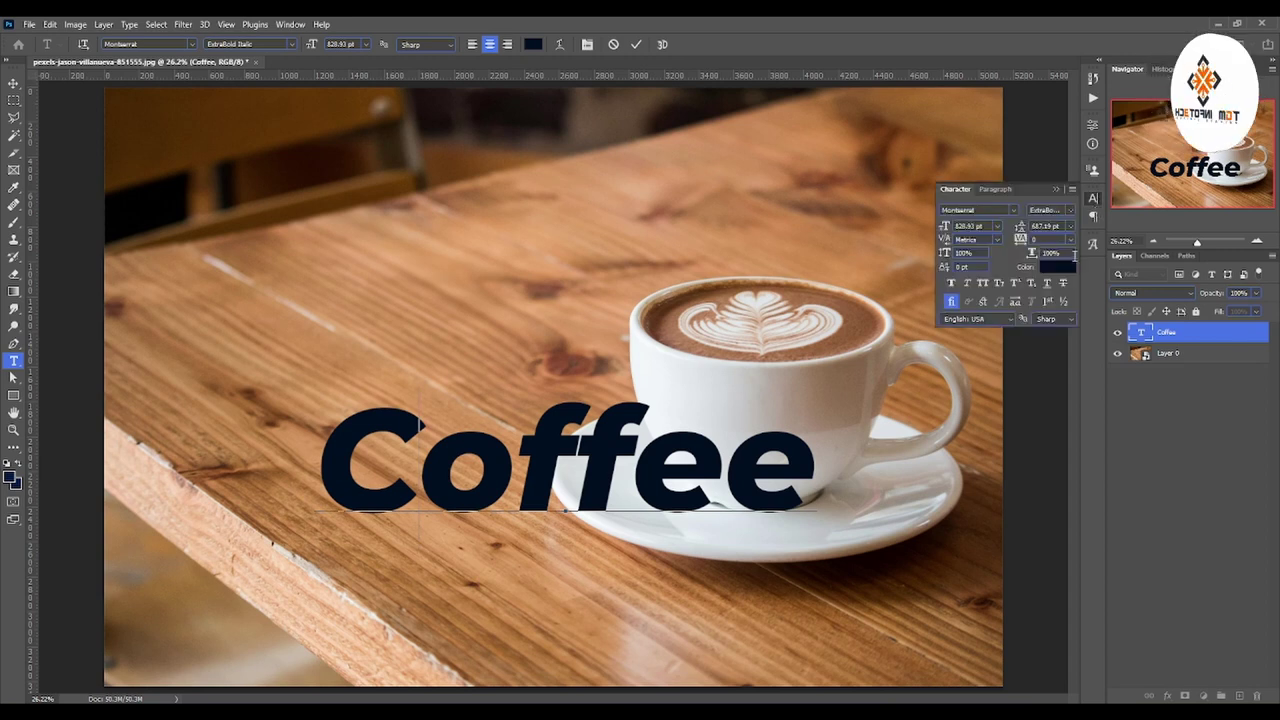
# Tighten the Coffee letter spacing to -30
pyautogui.moveTo(945, 242); pyautogui.dragTo(935, 248)
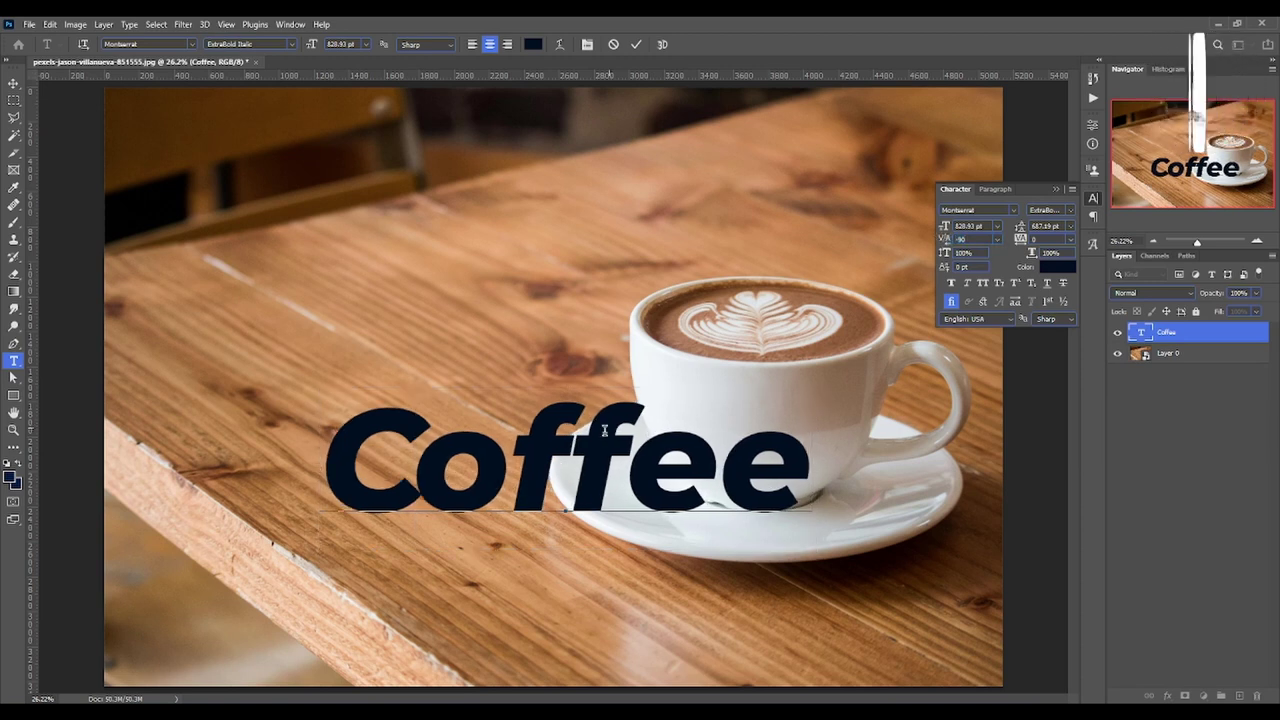
pyautogui.click(960, 227)
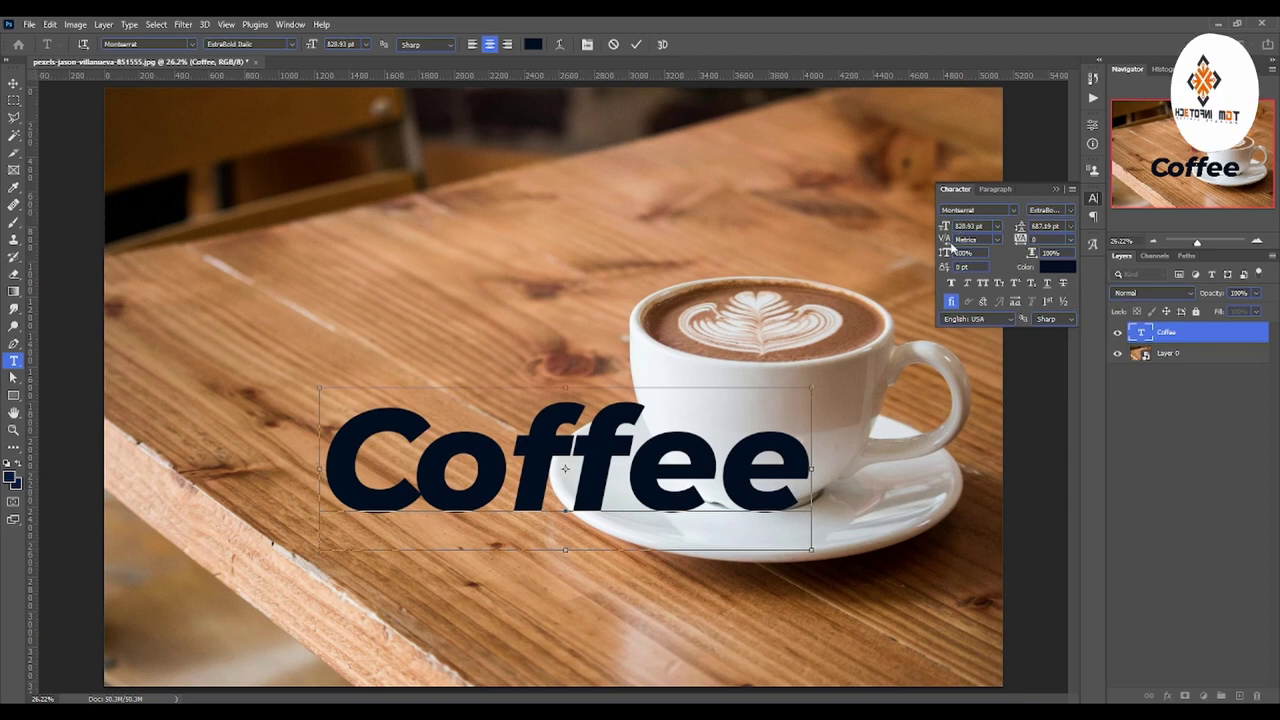
pyautogui.moveTo(948, 242); pyautogui.dragTo(940, 241)
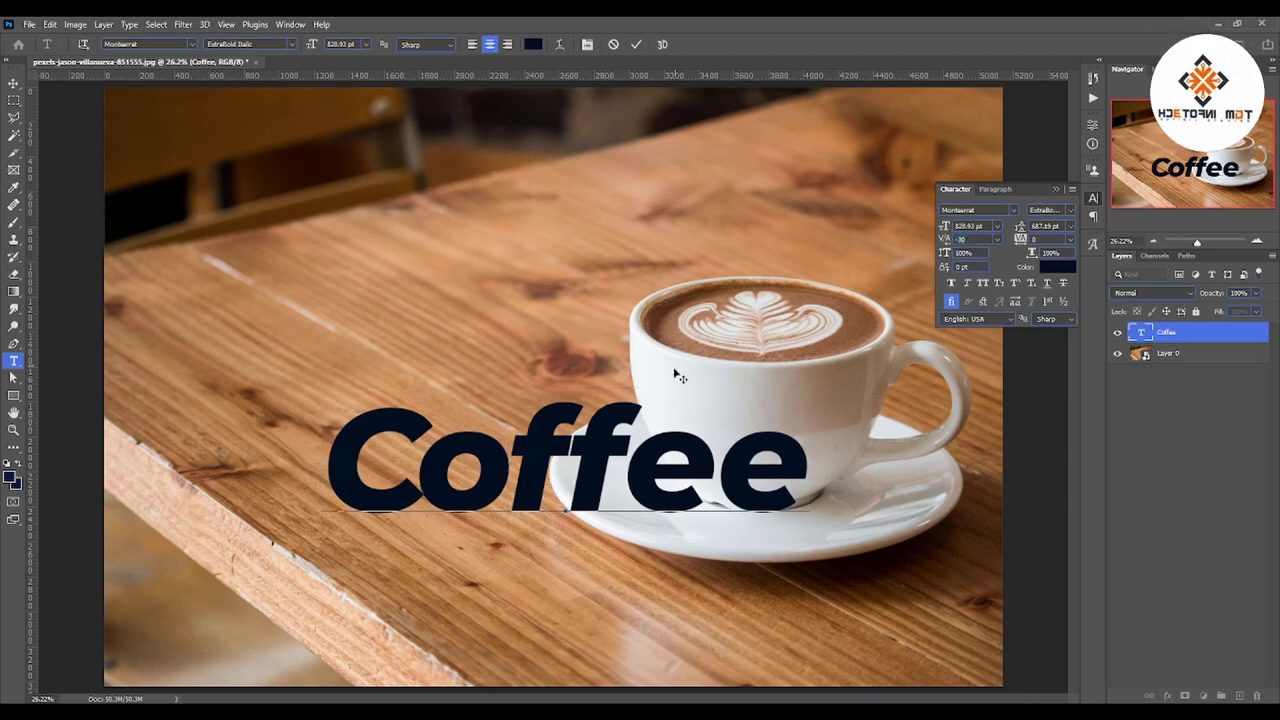
# Kern the f–e and e–e letter pairs tighter and commit the text
pyautogui.click(625, 458)
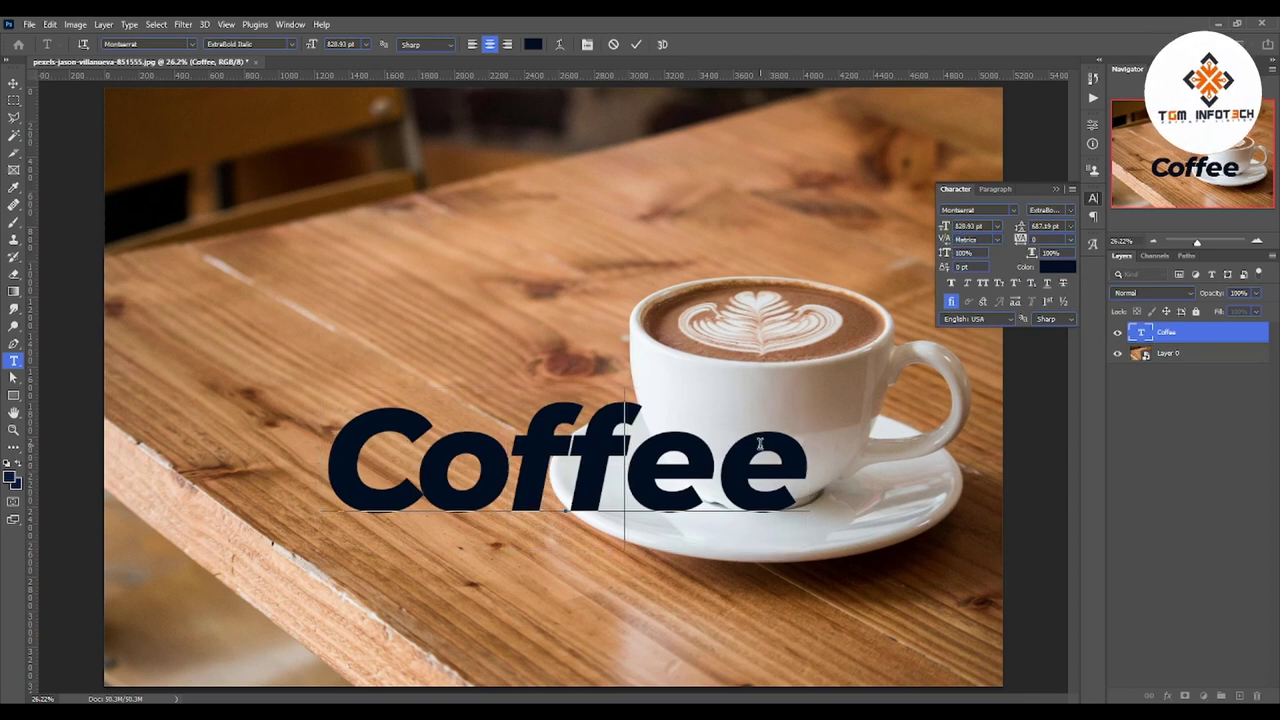
pyautogui.click(945, 241)
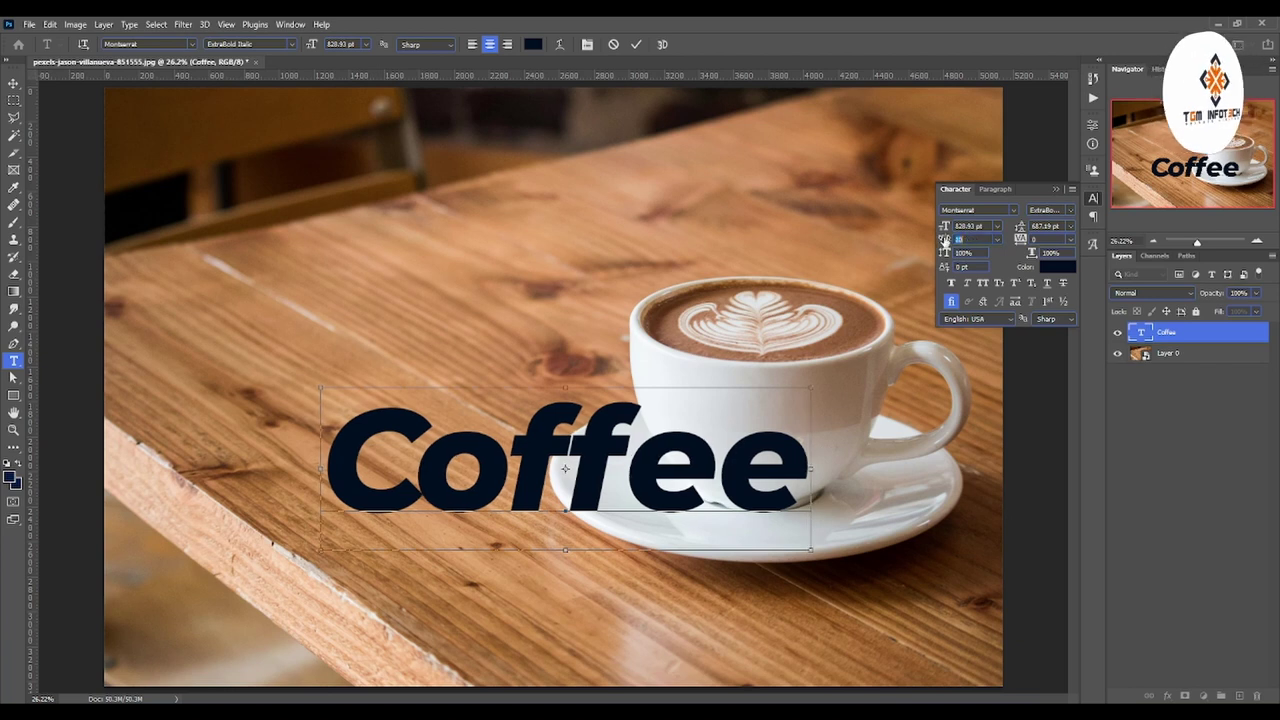
pyautogui.moveTo(945, 241); pyautogui.dragTo(940, 241)
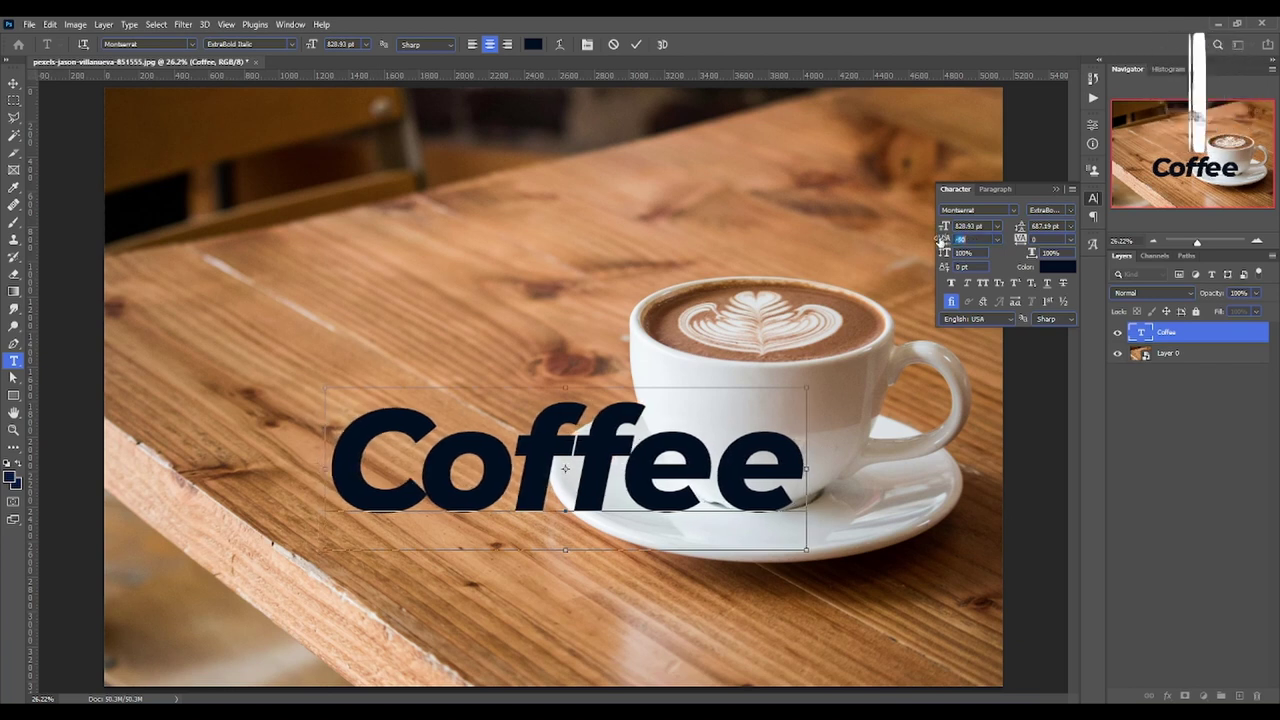
pyautogui.click(685, 472)
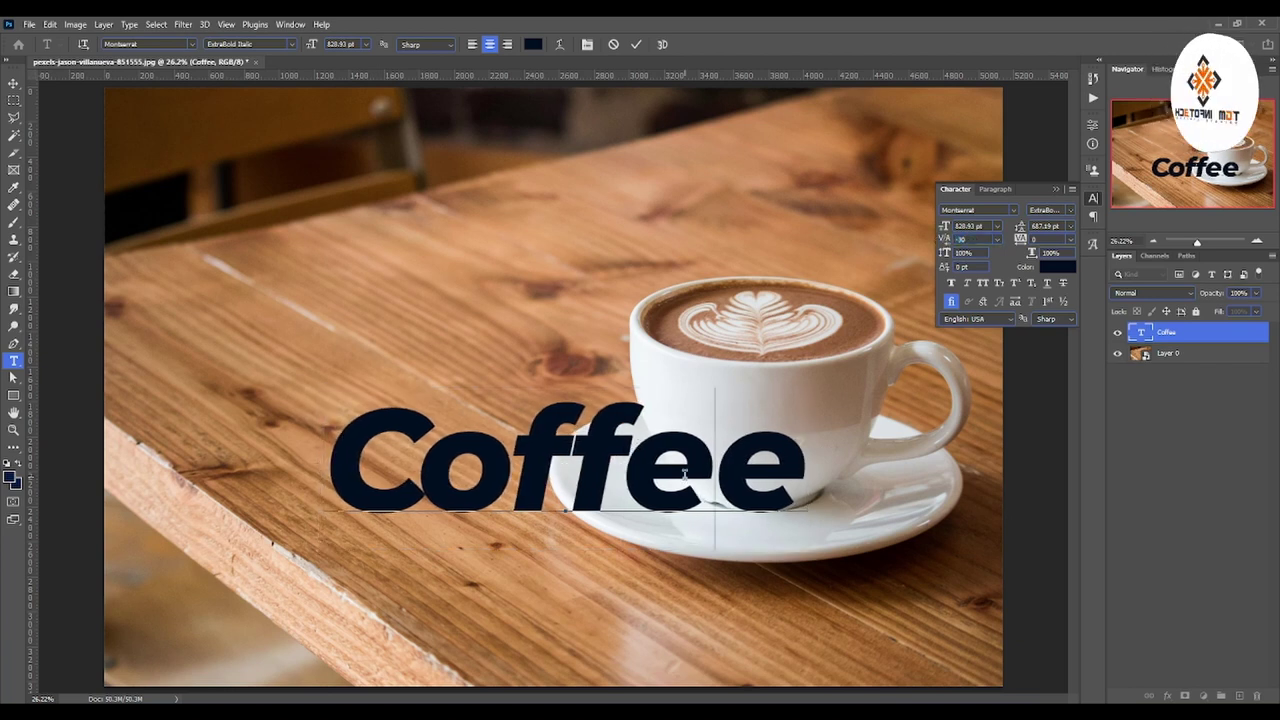
pyautogui.click(947, 241)
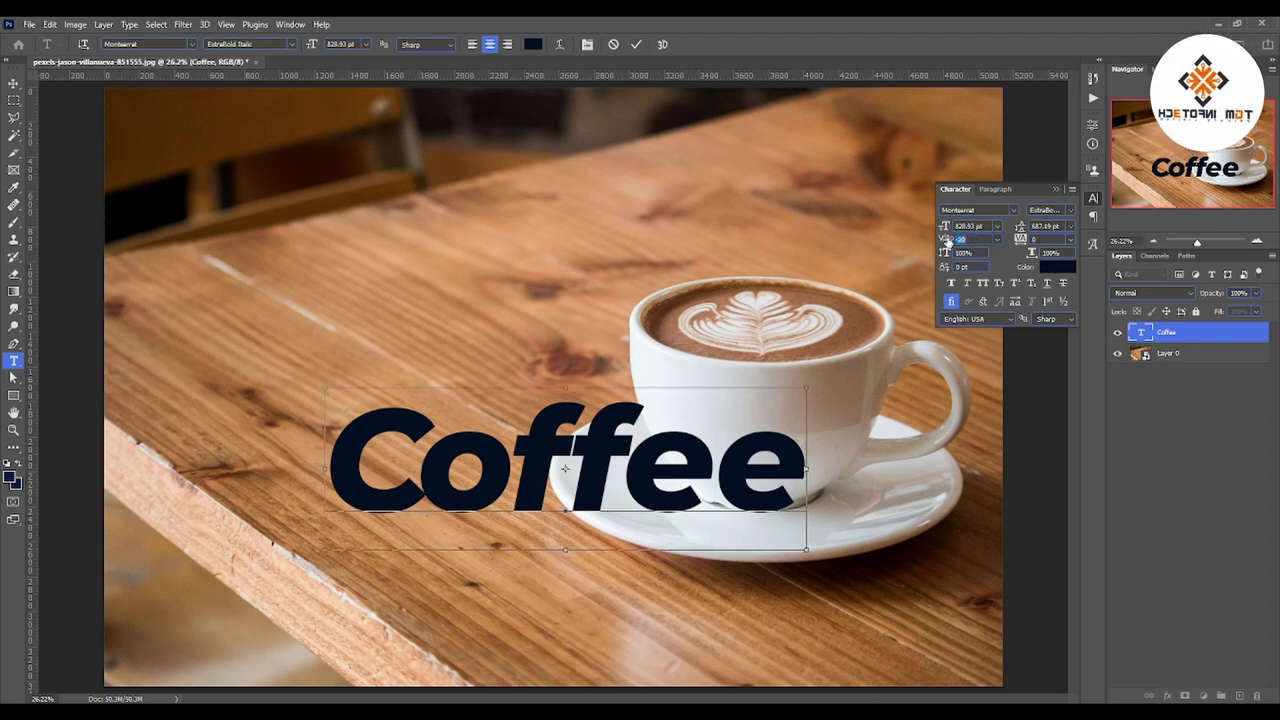
pyautogui.click(13, 83)
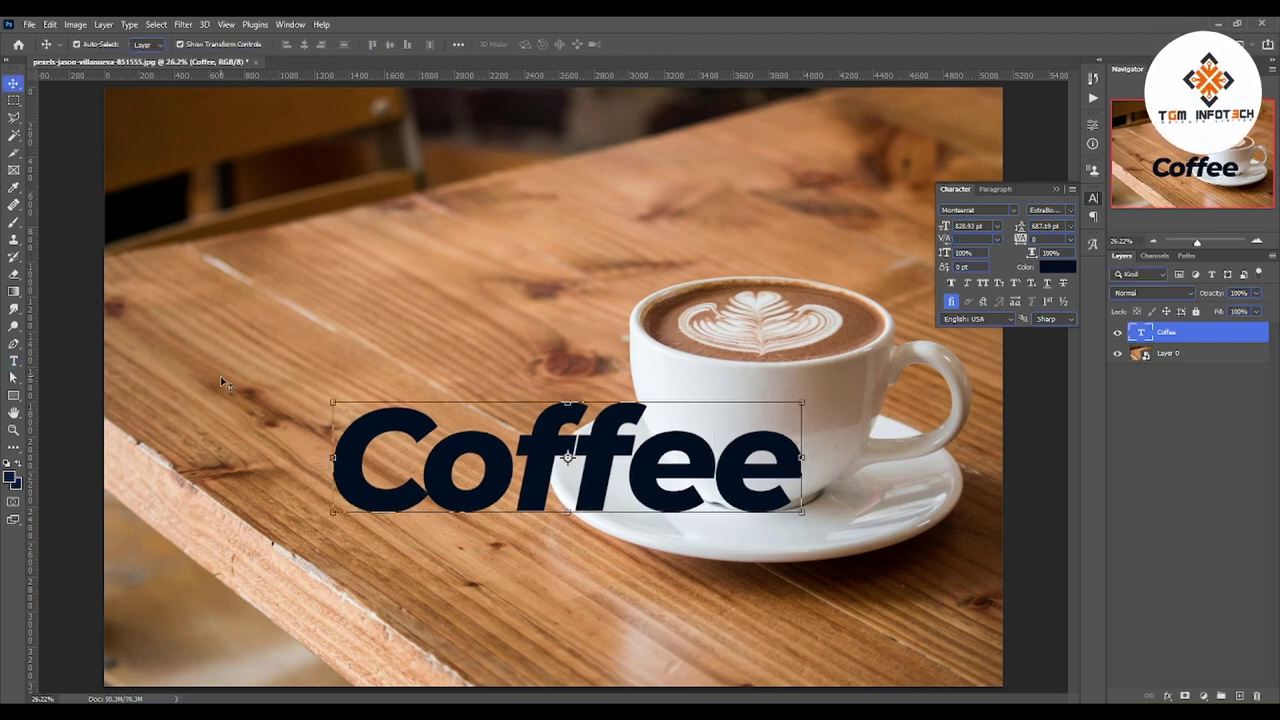
pyautogui.click(13, 429)
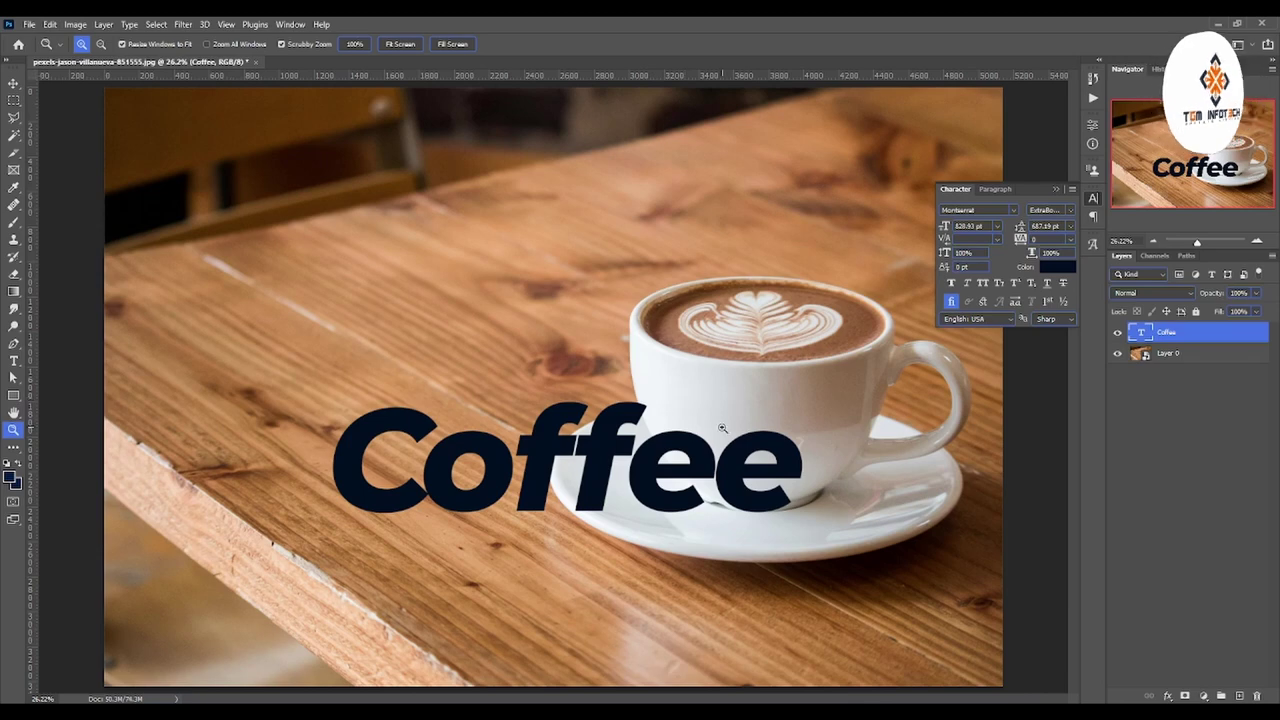
# Zoom in on the cup and shift the Coffee text up and right over it
pyautogui.click(758, 468)
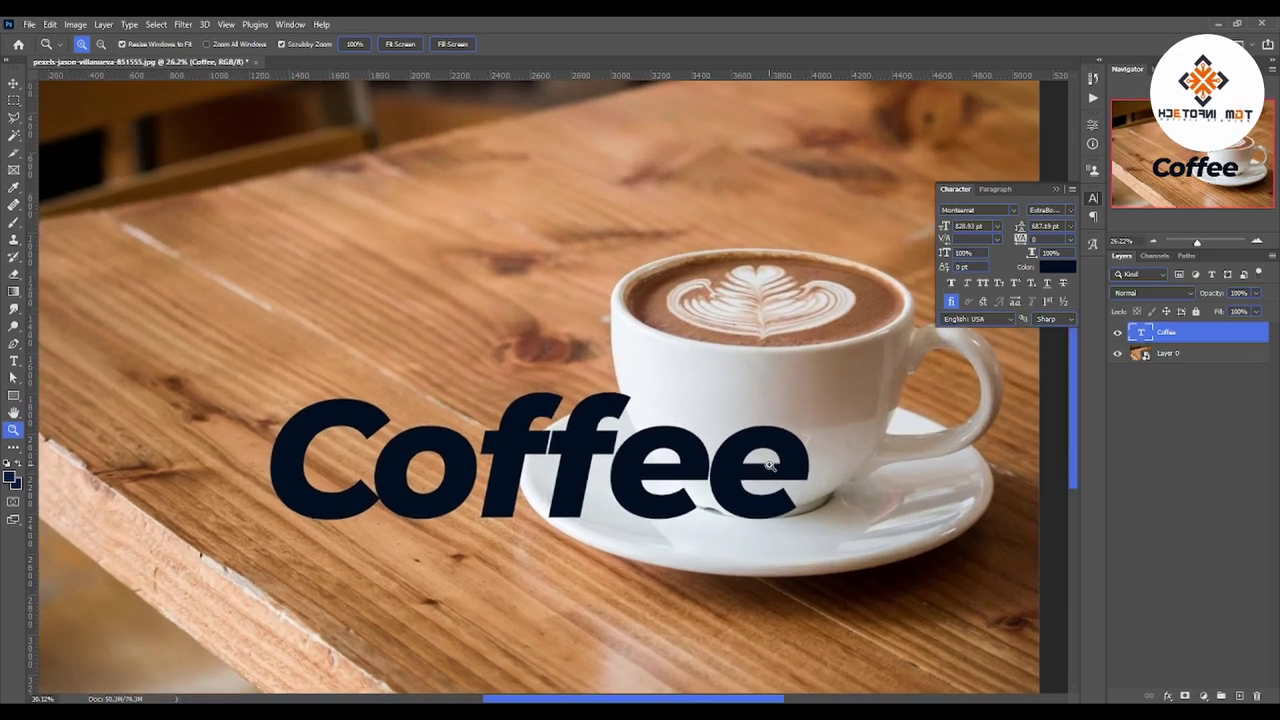
pyautogui.click(1058, 189)
pyautogui.moveTo(845, 509); pyautogui.dragTo(856, 510)
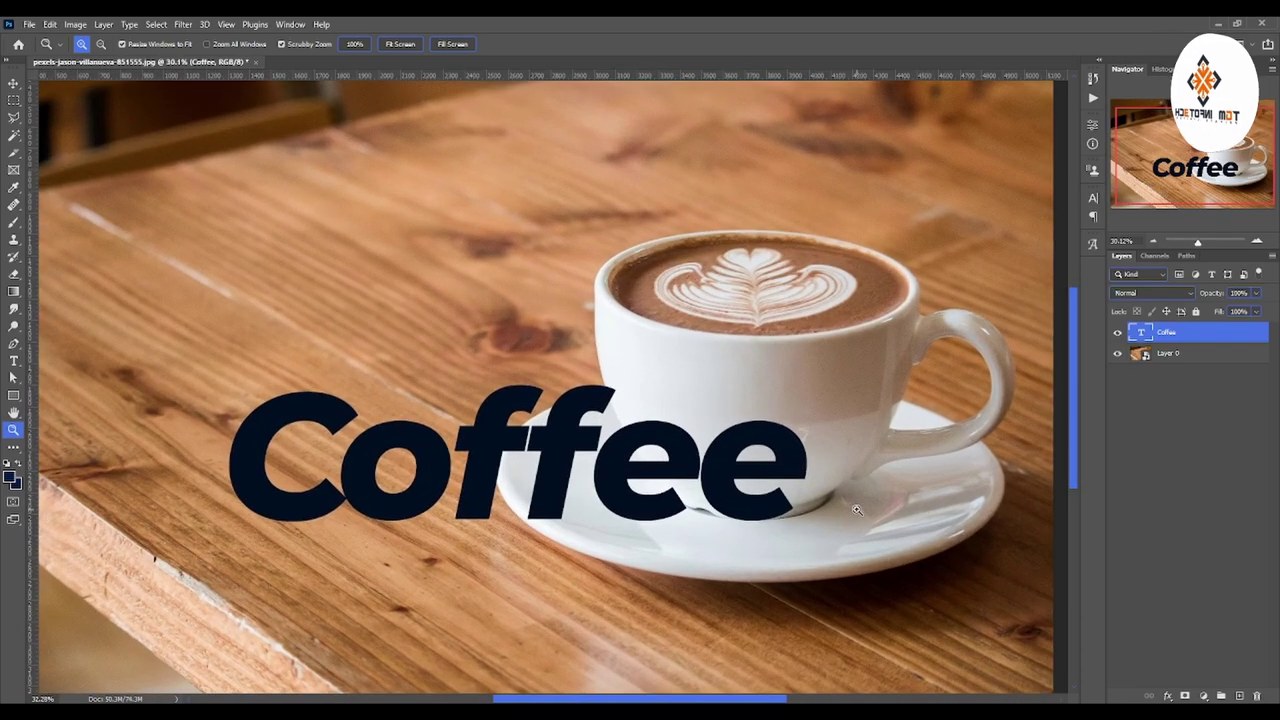
pyautogui.moveTo(721, 495); pyautogui.dragTo(729, 506)
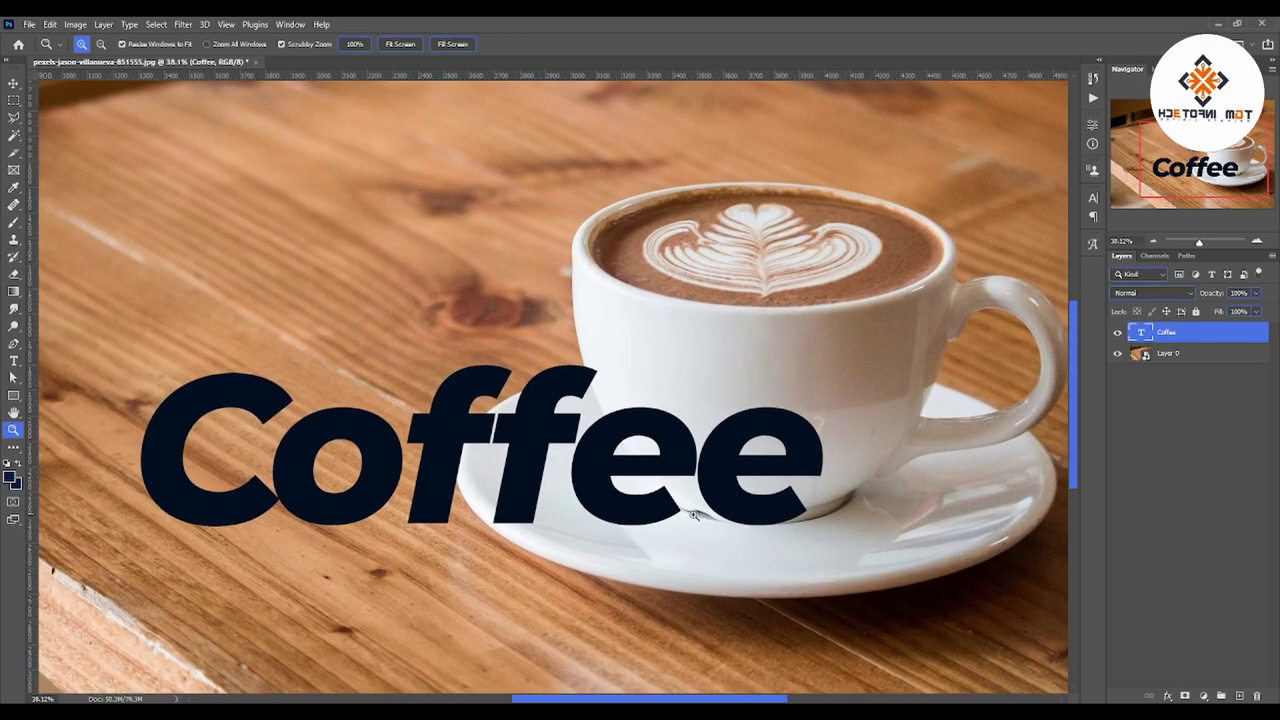
pyautogui.click(14, 83)
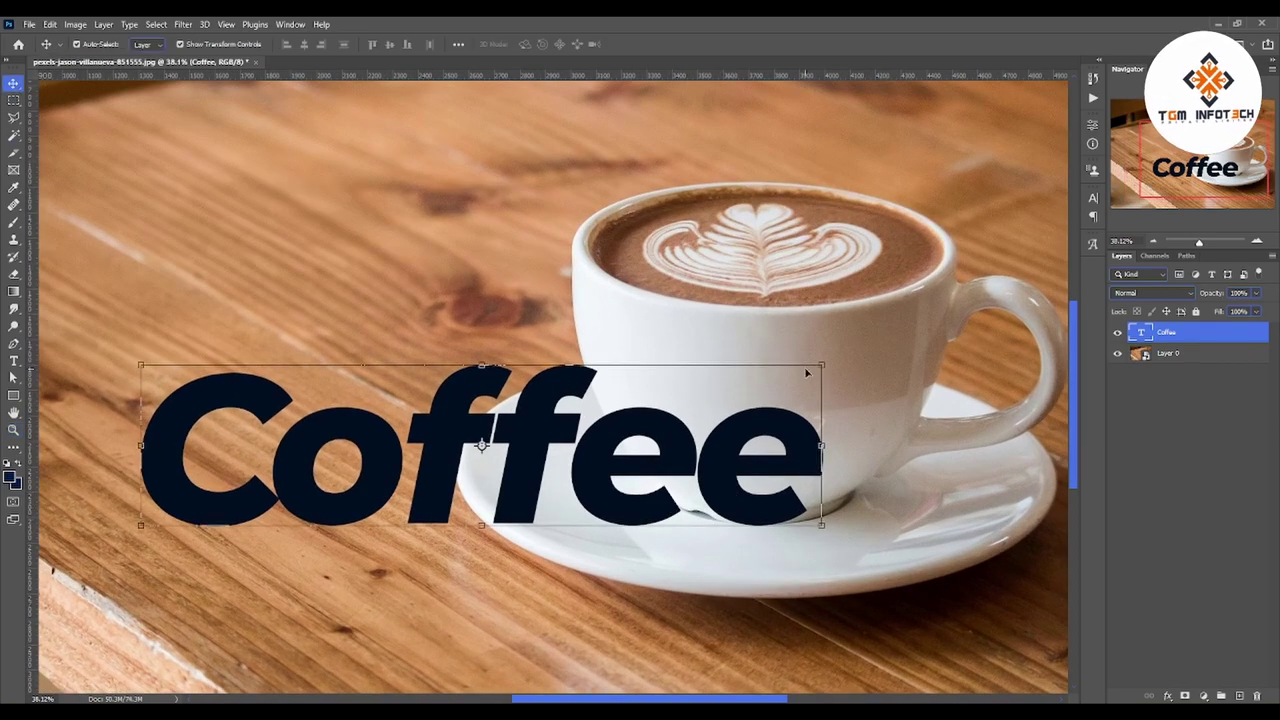
pyautogui.moveTo(676, 474); pyautogui.dragTo(815, 441)
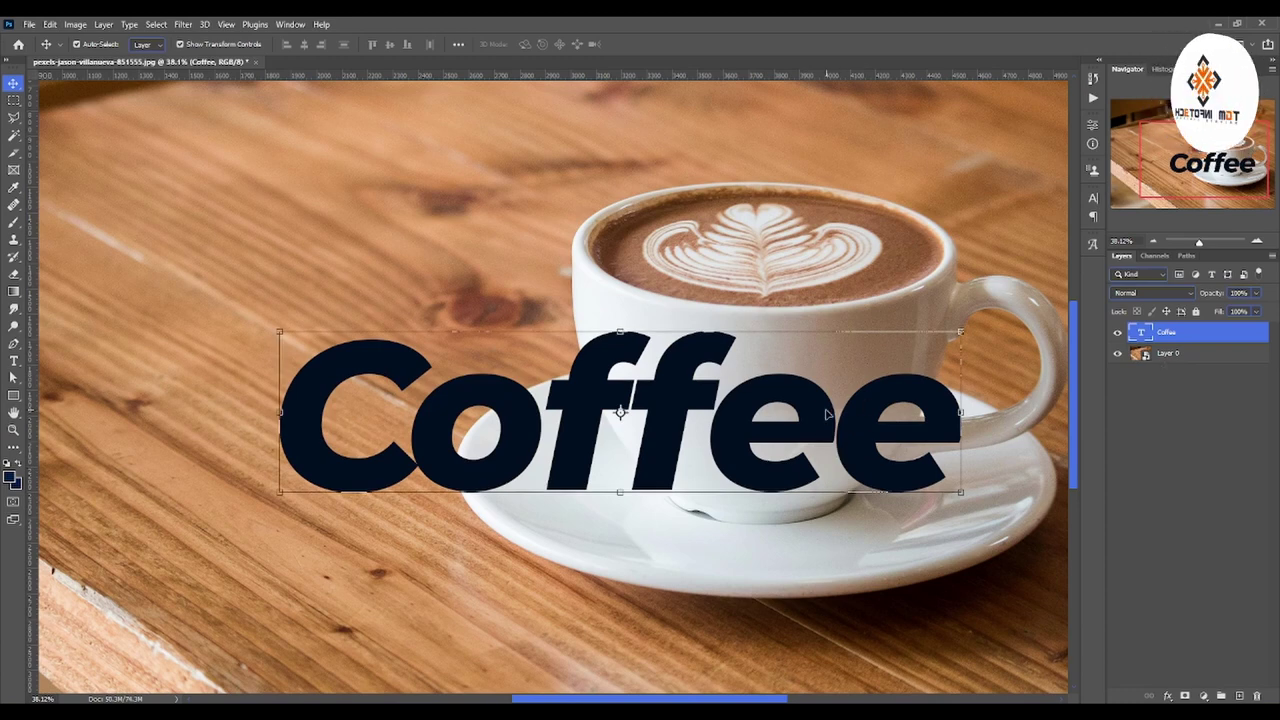
# Convert the Coffee layer to a smart object and drag it down and left
pyautogui.rightClick(1194, 336)
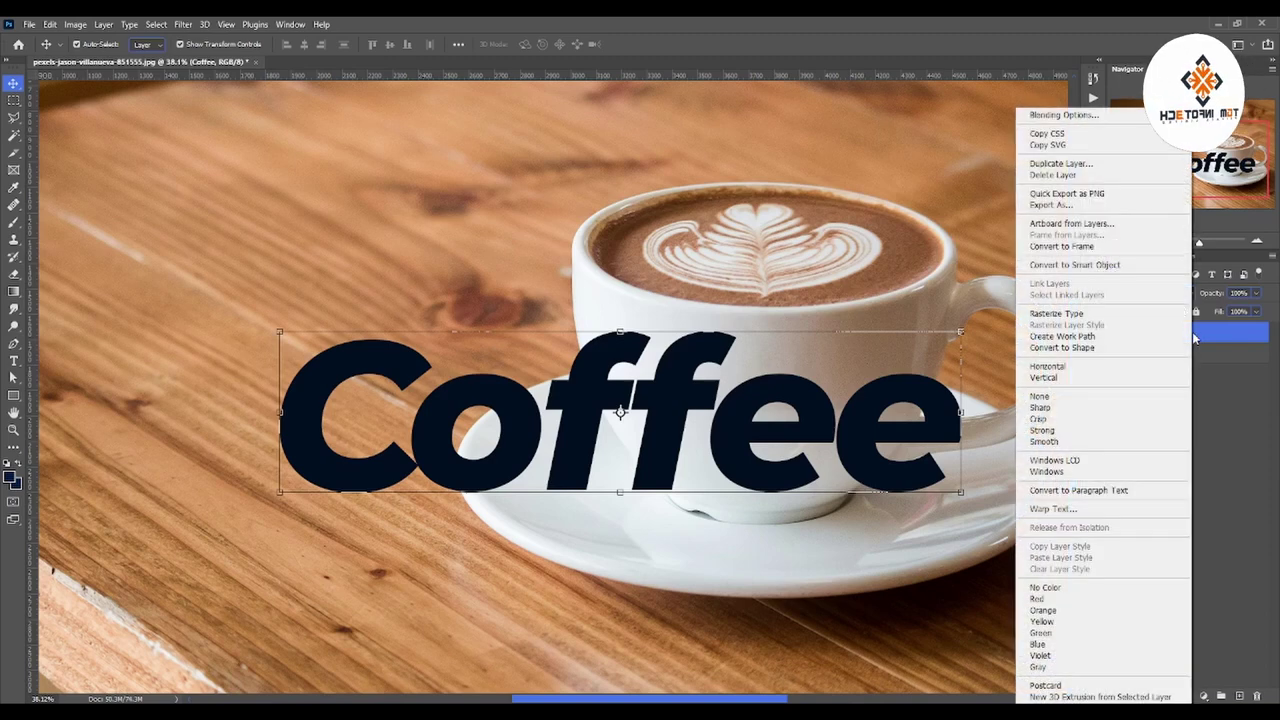
pyautogui.click(1066, 267)
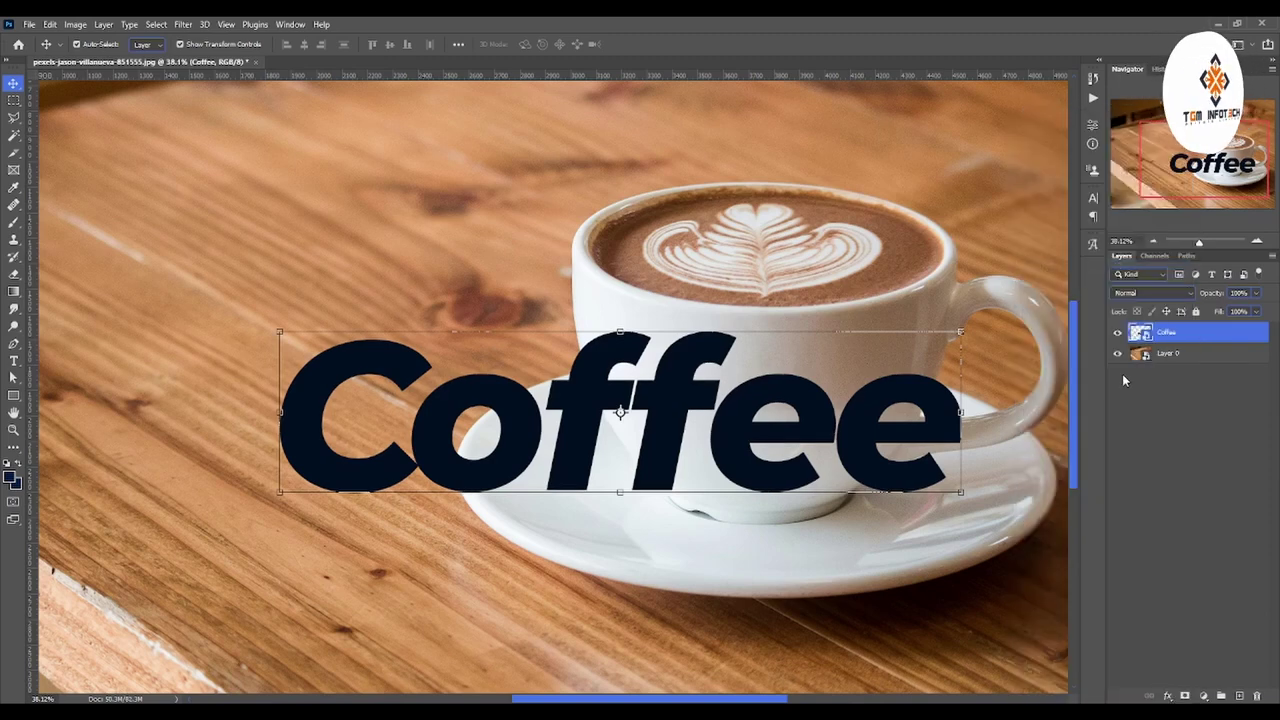
pyautogui.moveTo(820, 388); pyautogui.dragTo(706, 478)
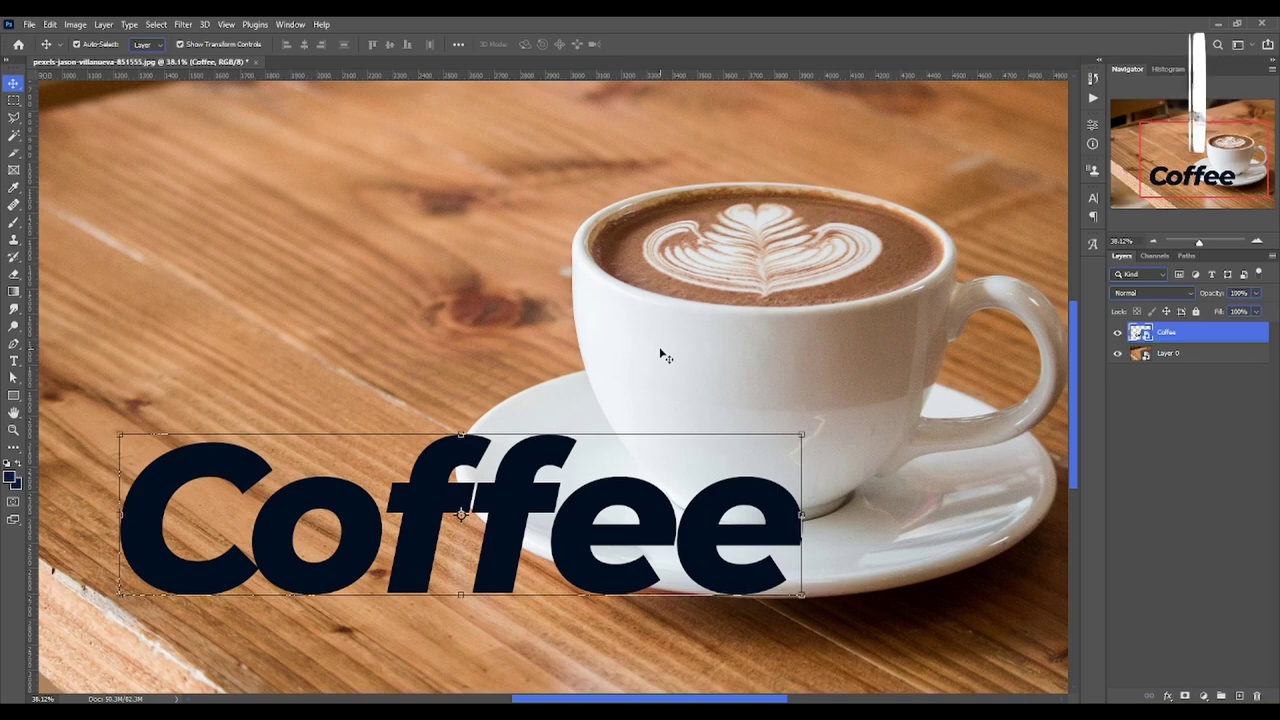
# Put the background photo back in place and select the Coffee layer
pyautogui.moveTo(656, 565); pyautogui.dragTo(828, 456)
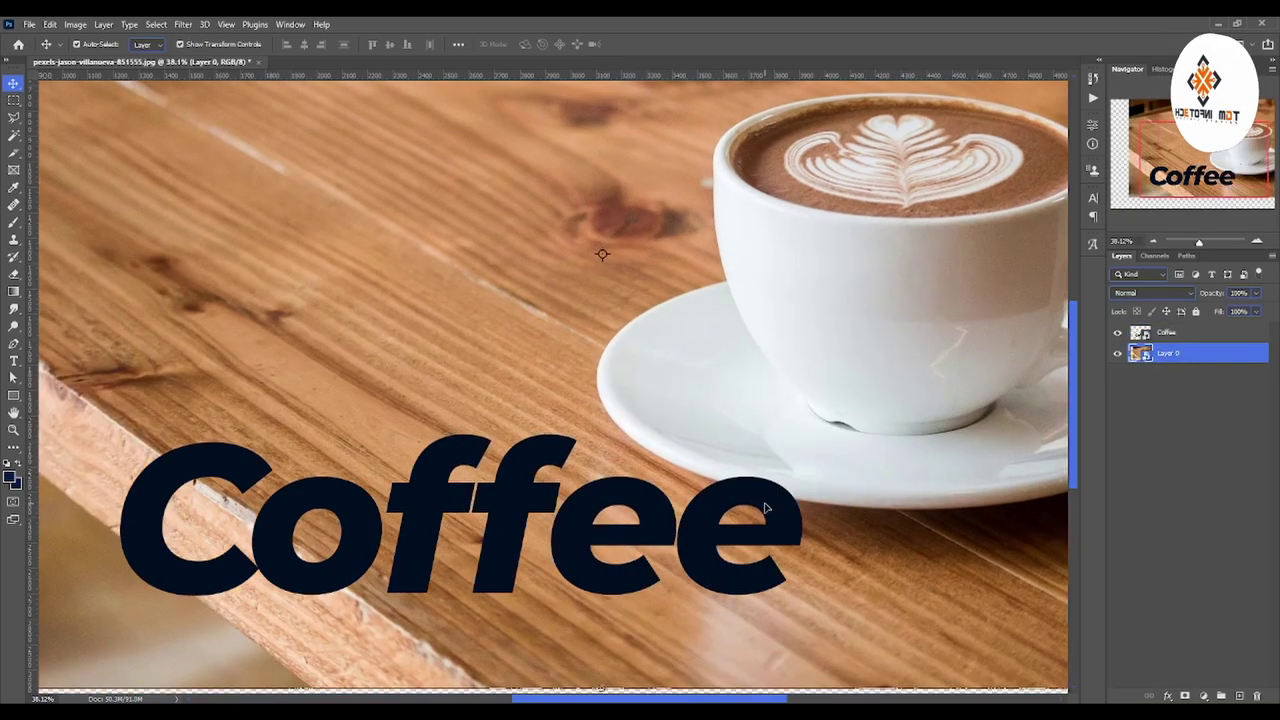
pyautogui.moveTo(766, 508); pyautogui.dragTo(689, 534)
pyautogui.click(689, 534)
# Scale Coffee to about 48%, place it on the cup front, tilted about 2°
pyautogui.hotkey('ctrl', 't')
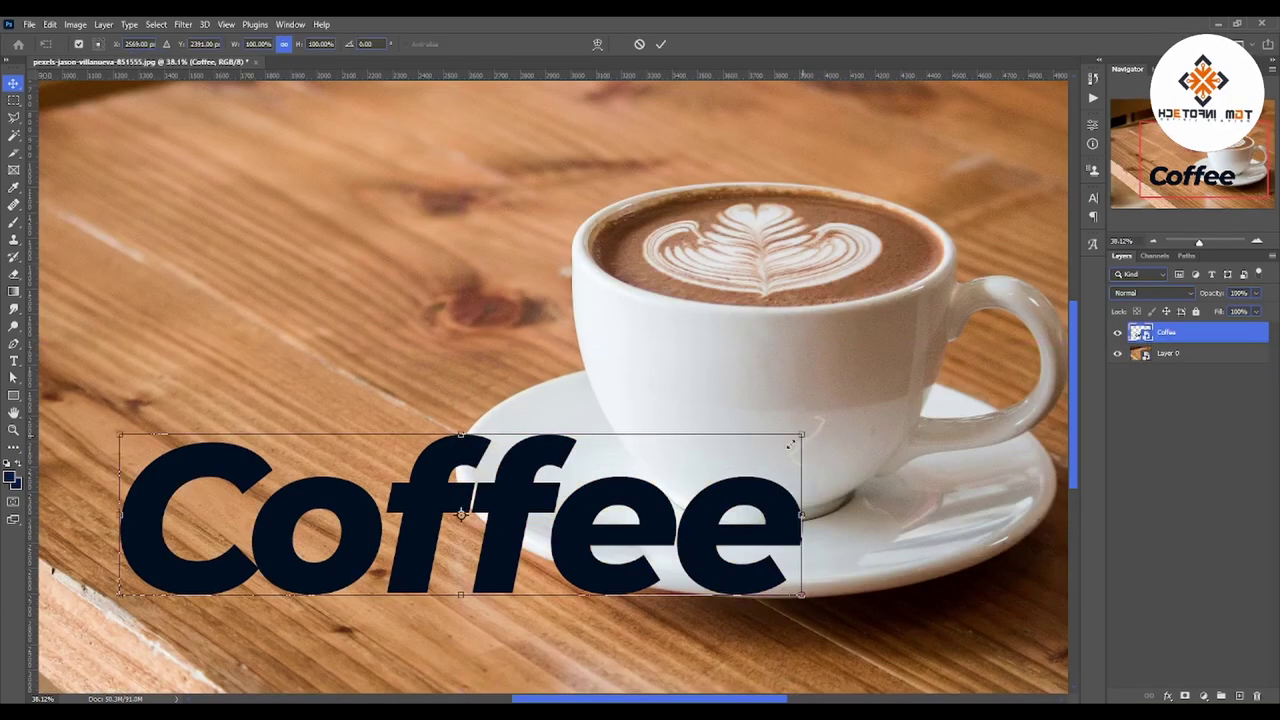
pyautogui.moveTo(790, 443); pyautogui.dragTo(571, 488)
pyautogui.moveTo(350, 540); pyautogui.dragTo(727, 420)
pyautogui.moveTo(949, 366)
pyautogui.mouseDown()
pyautogui.moveTo(957, 357)
pyautogui.moveTo(848, 390)
pyautogui.mouseUp()
pyautogui.moveTo(790, 435); pyautogui.dragTo(868, 402)
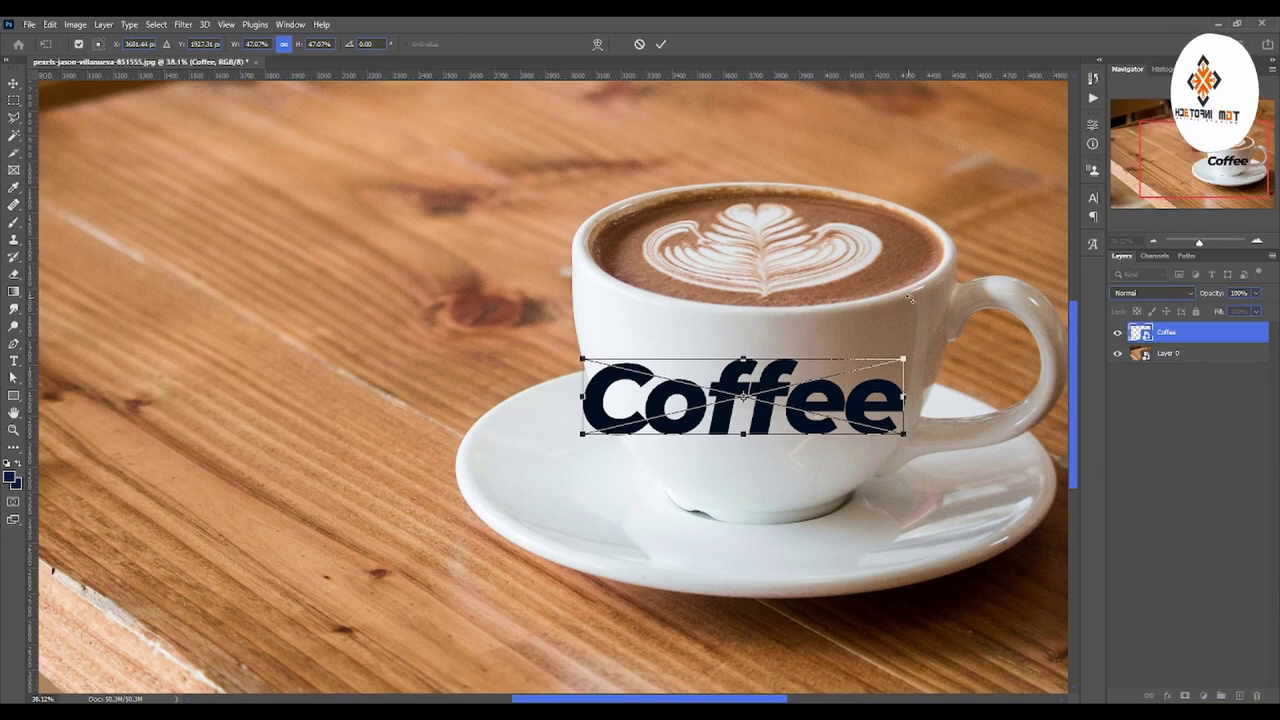
pyautogui.moveTo(910, 297); pyautogui.dragTo(940, 292)
pyautogui.moveTo(927, 352); pyautogui.dragTo(929, 353)
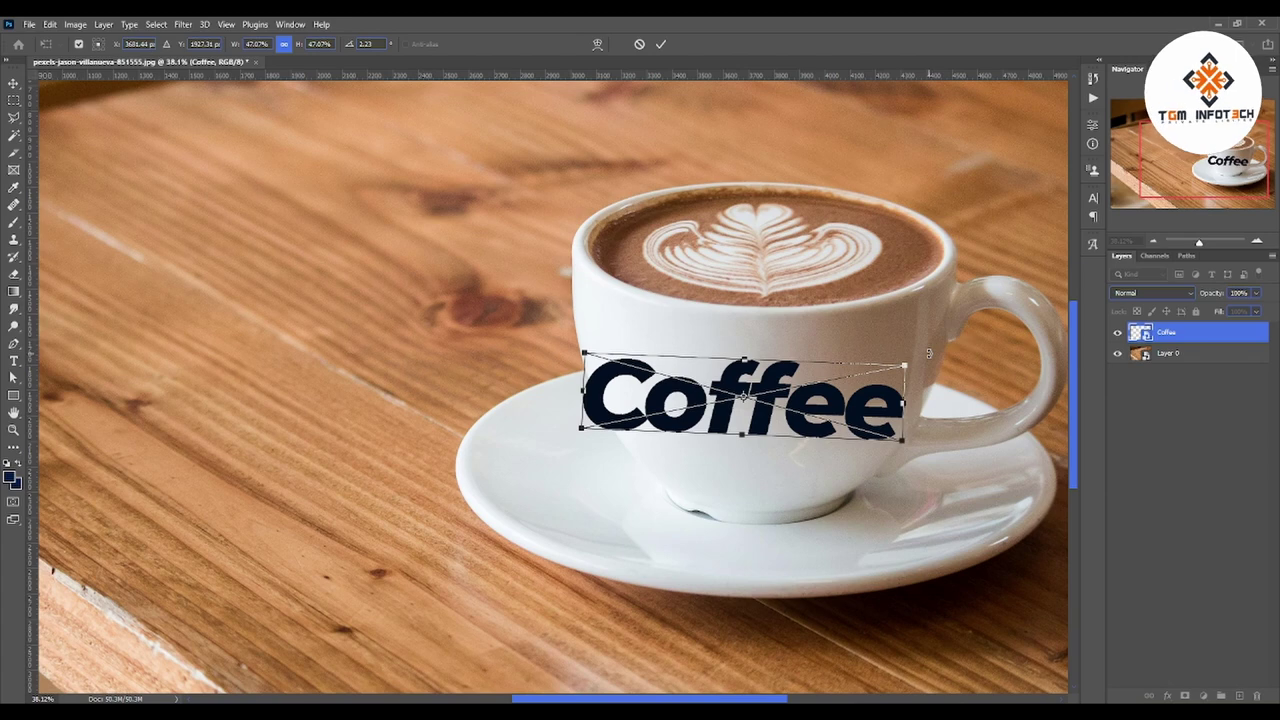
# Start a Warp on the text and lift its right corners and top-left corner
pyautogui.rightClick(845, 373)
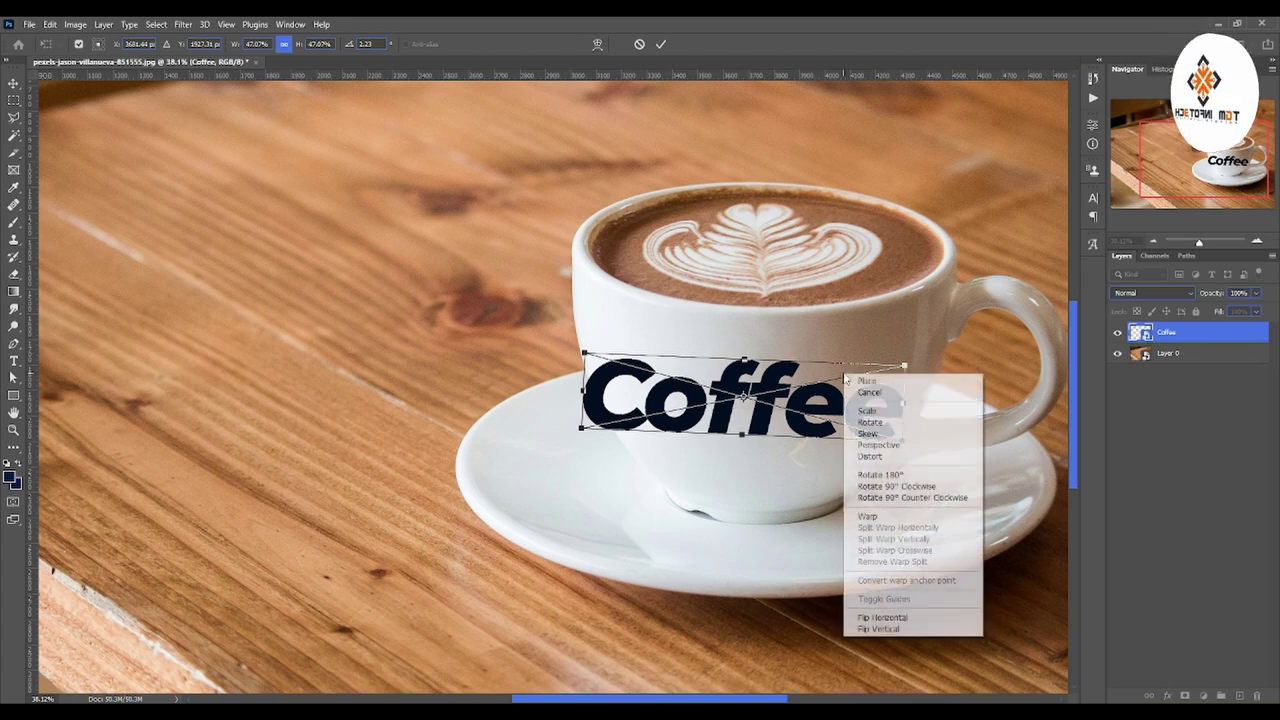
pyautogui.click(870, 516)
pyautogui.moveTo(907, 369); pyautogui.dragTo(907, 343)
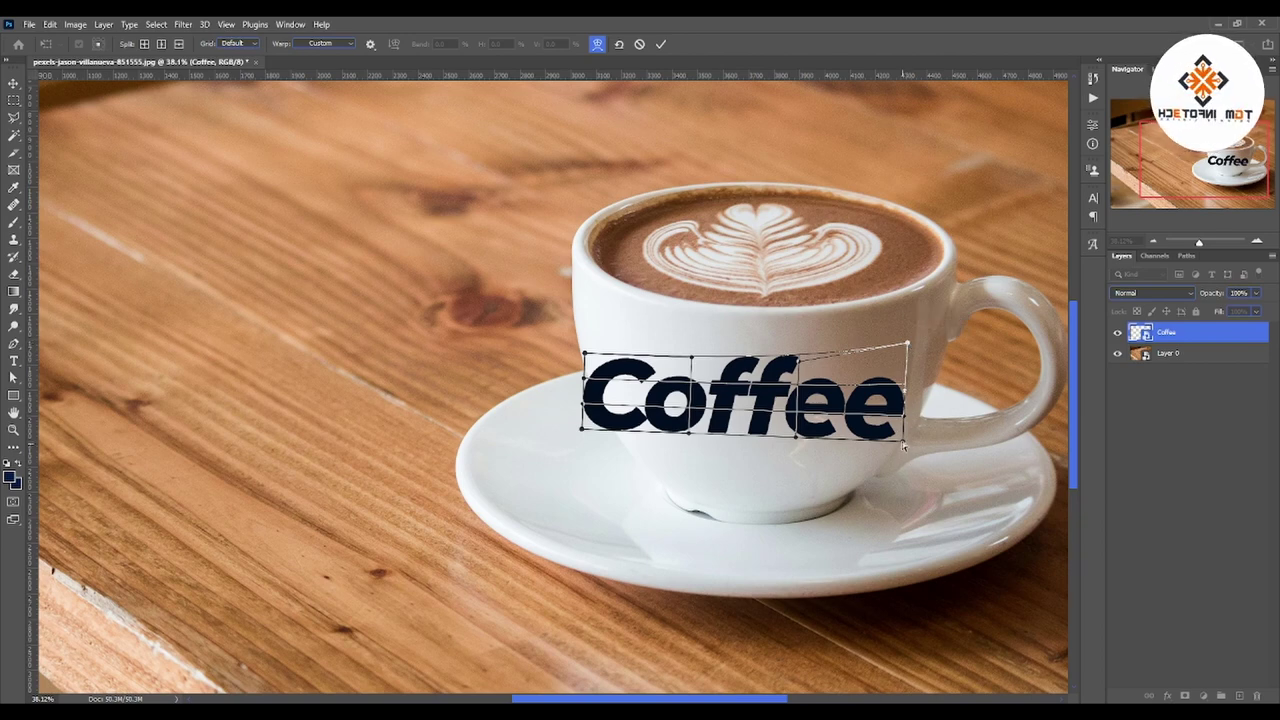
pyautogui.moveTo(902, 444); pyautogui.dragTo(902, 398)
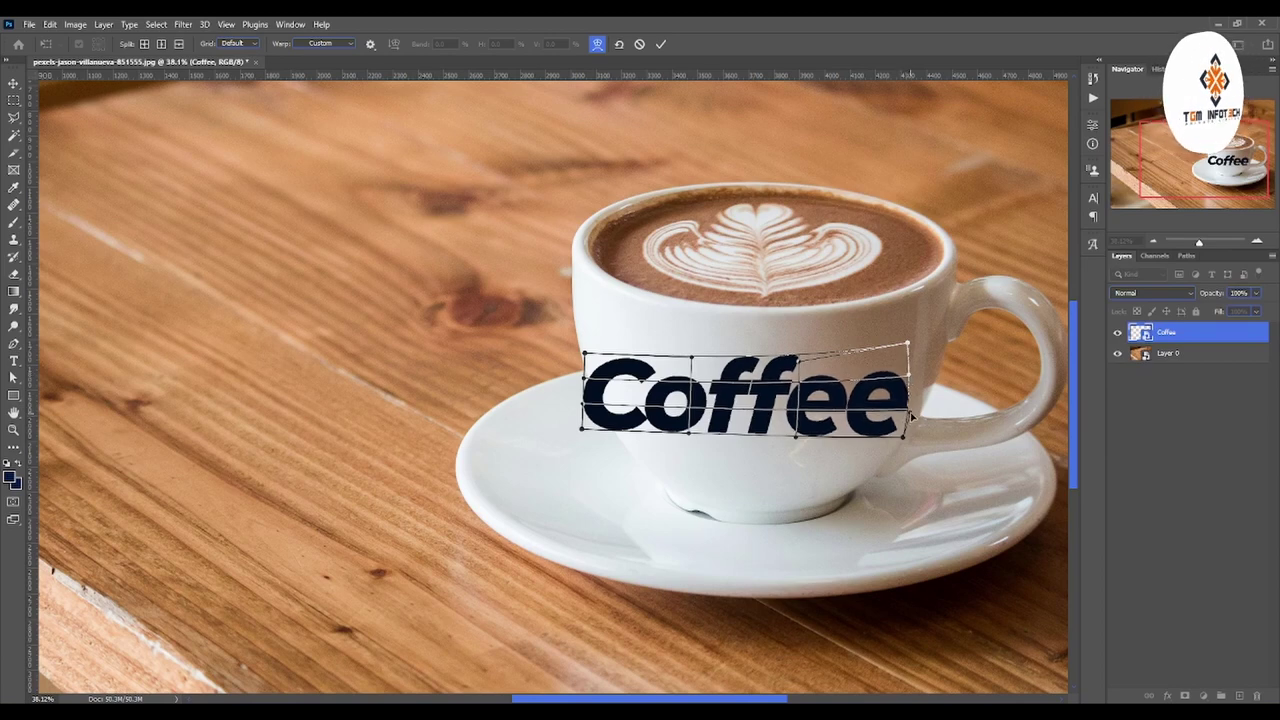
pyautogui.moveTo(904, 436); pyautogui.dragTo(887, 447)
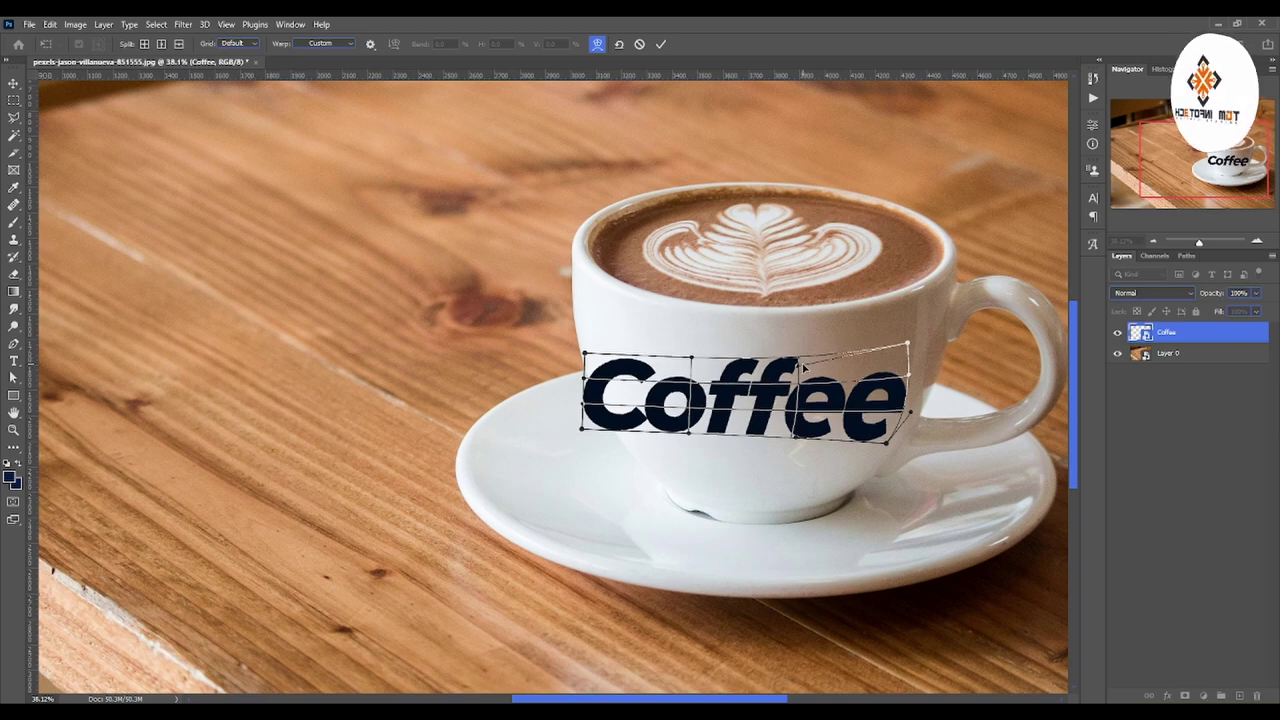
pyautogui.moveTo(590, 355); pyautogui.dragTo(594, 342)
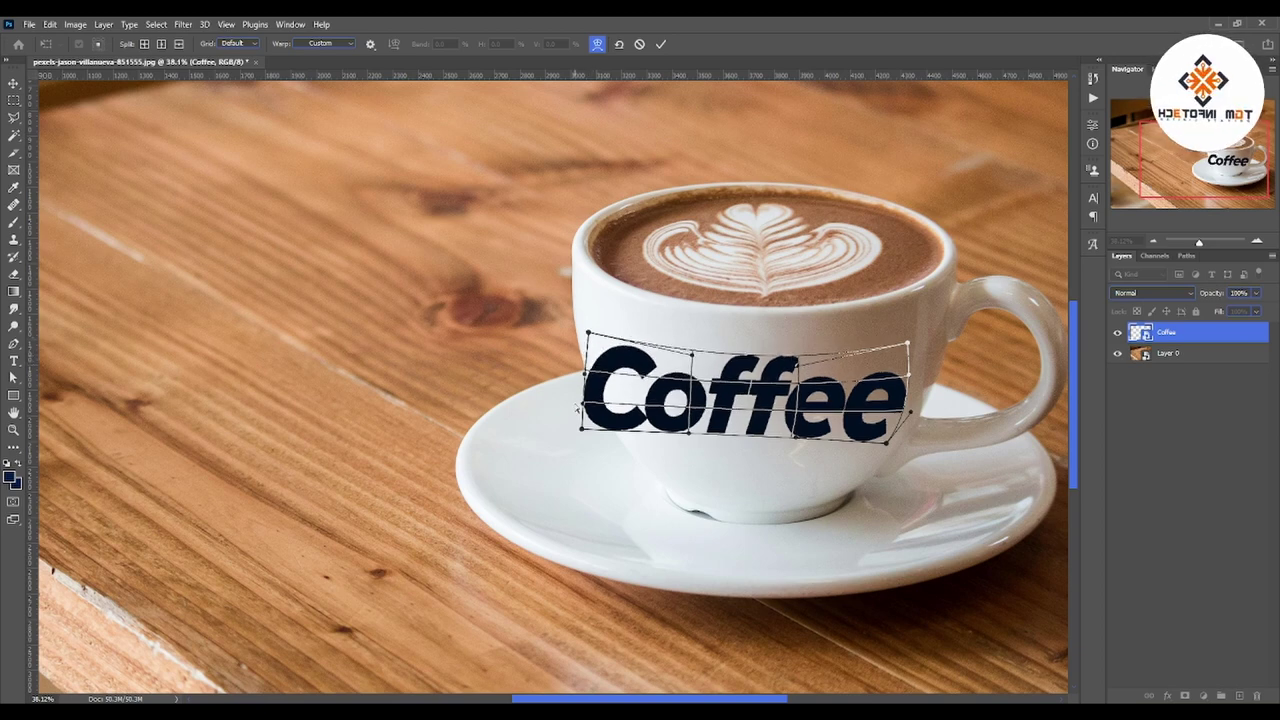
# Reshape the warp's left side, top and bottom curves to wrap the cup
pyautogui.moveTo(664, 424); pyautogui.dragTo(756, 446)
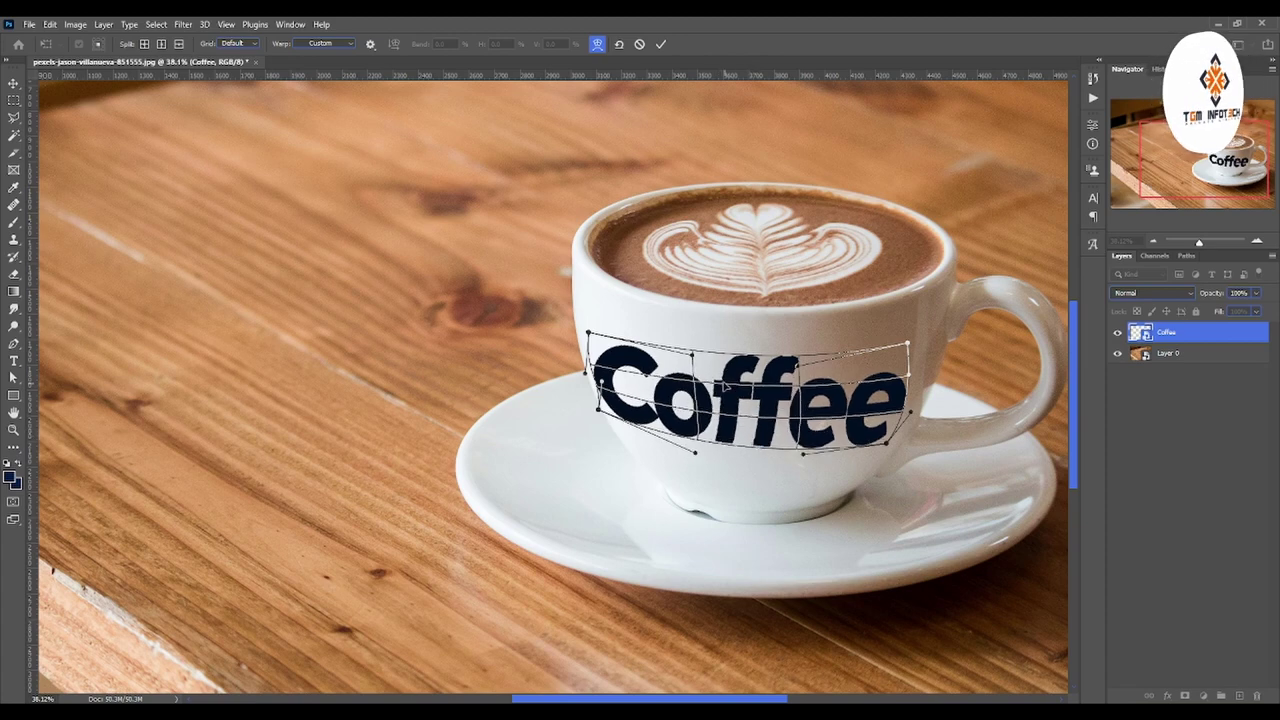
pyautogui.moveTo(796, 368); pyautogui.dragTo(789, 373)
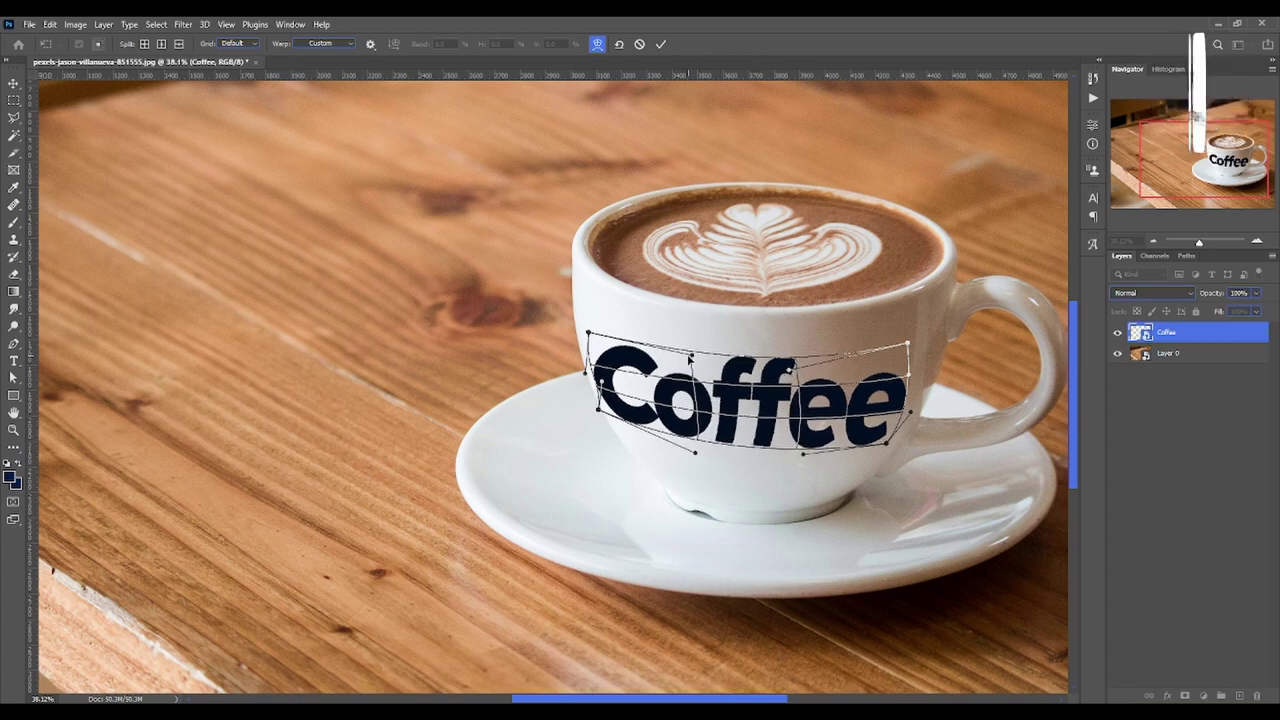
pyautogui.moveTo(691, 358); pyautogui.dragTo(600, 395)
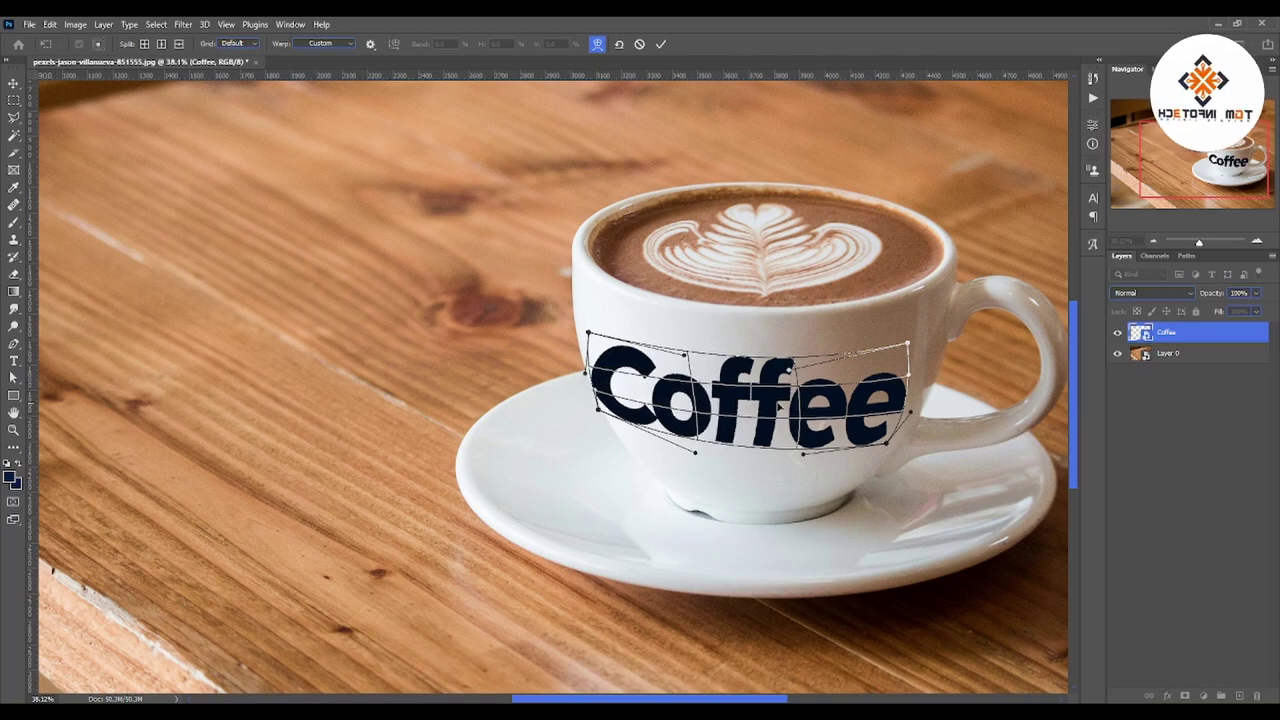
pyautogui.moveTo(806, 456); pyautogui.dragTo(818, 459)
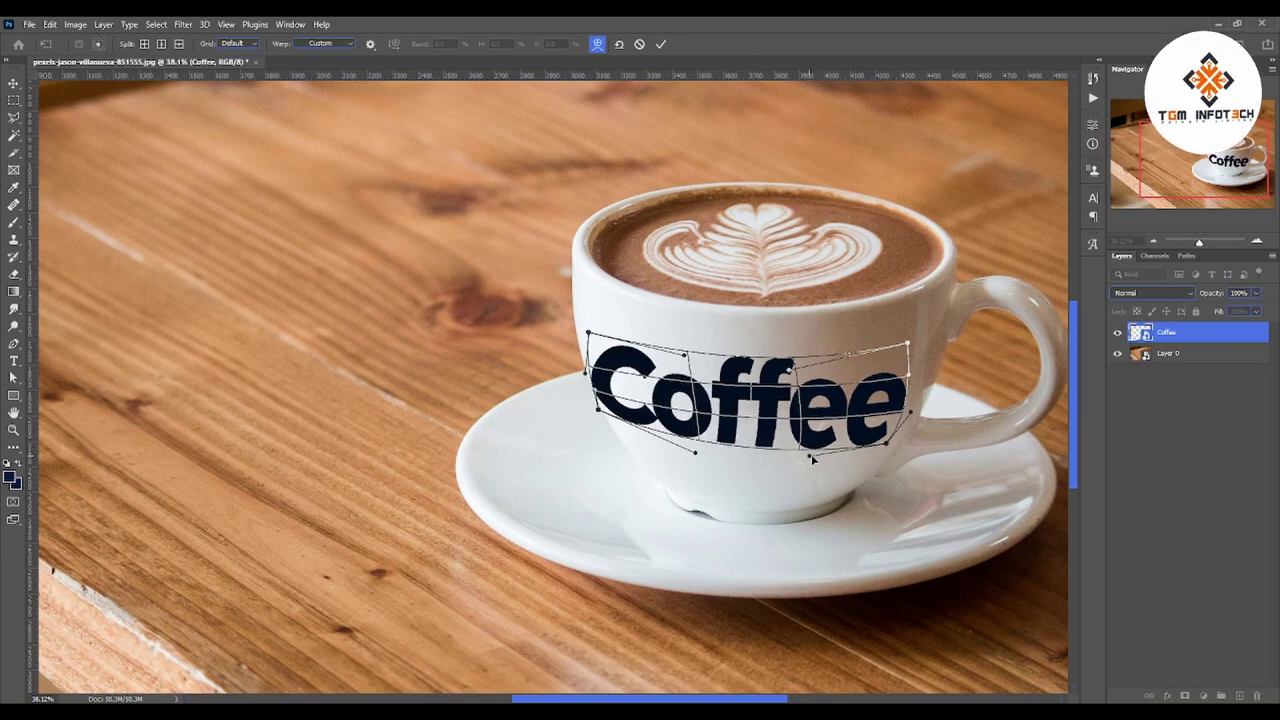
pyautogui.moveTo(914, 418)
pyautogui.mouseDown()
pyautogui.moveTo(900, 408)
pyautogui.moveTo(908, 352)
pyautogui.mouseUp()
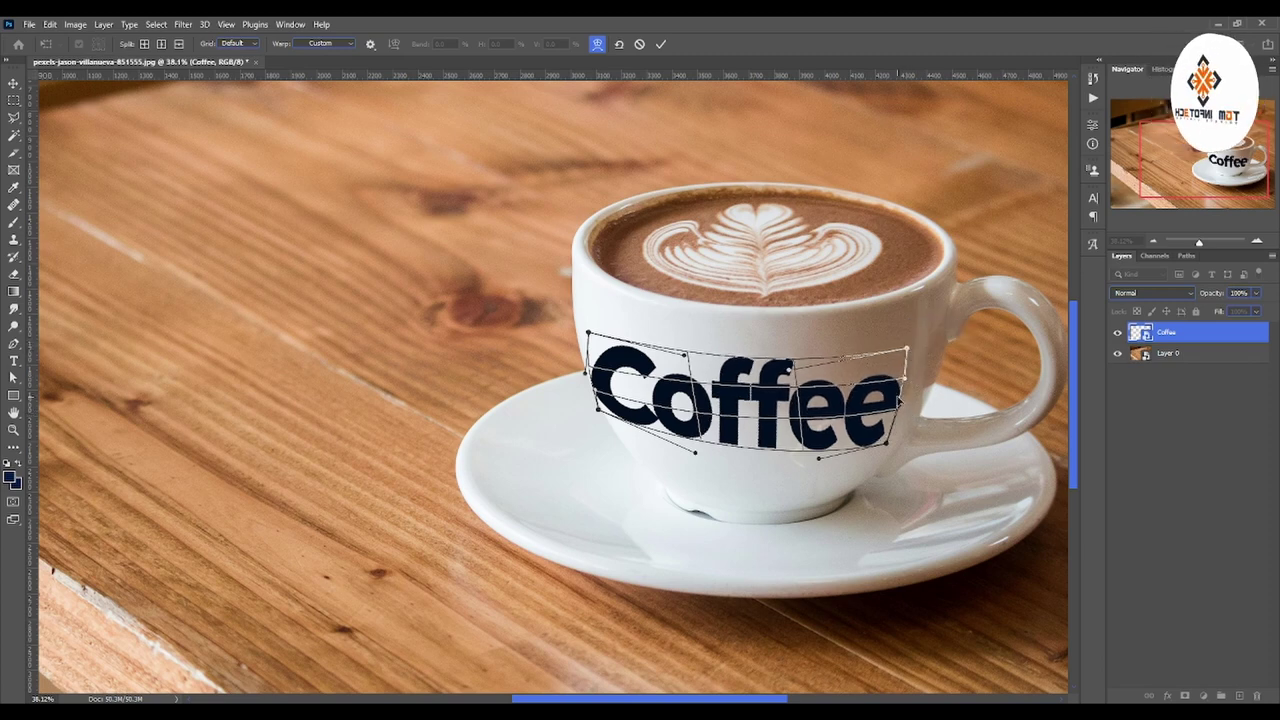
pyautogui.moveTo(902, 412); pyautogui.dragTo(903, 386)
# Apply the warp, then step back to the unwarped Coffee text
pyautogui.press('Return')
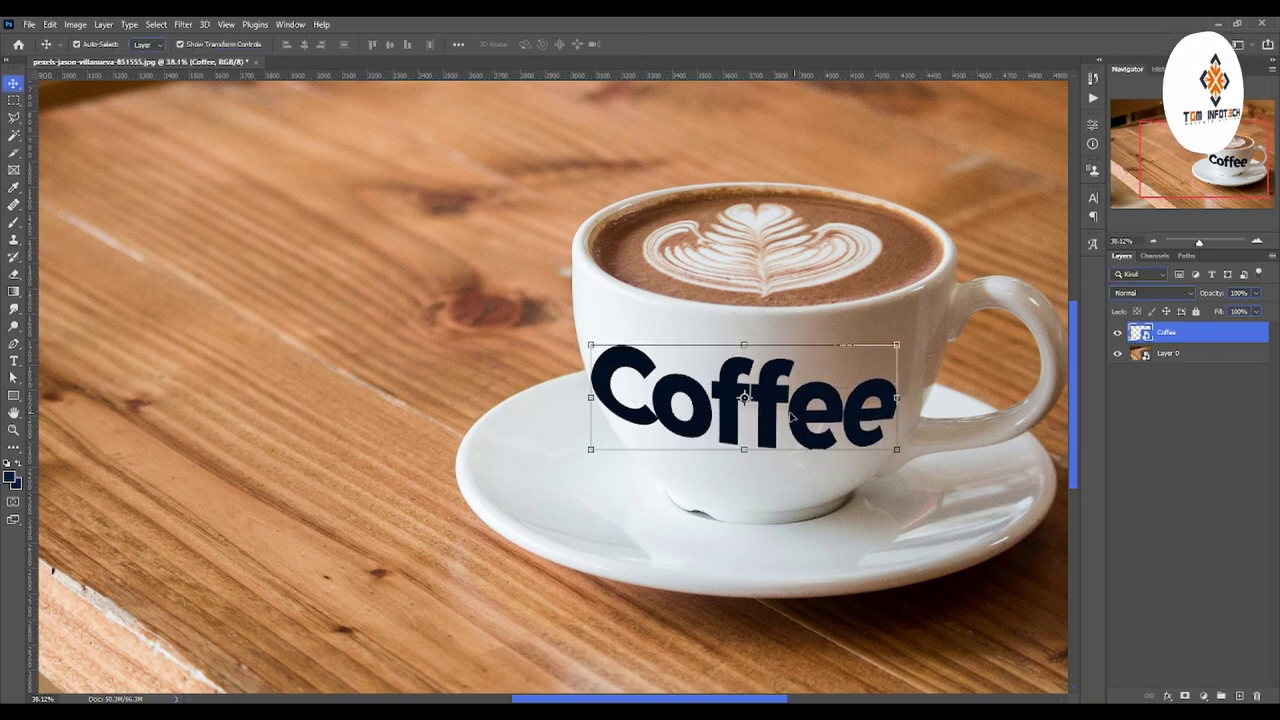
pyautogui.scroll(1, 904, 362)
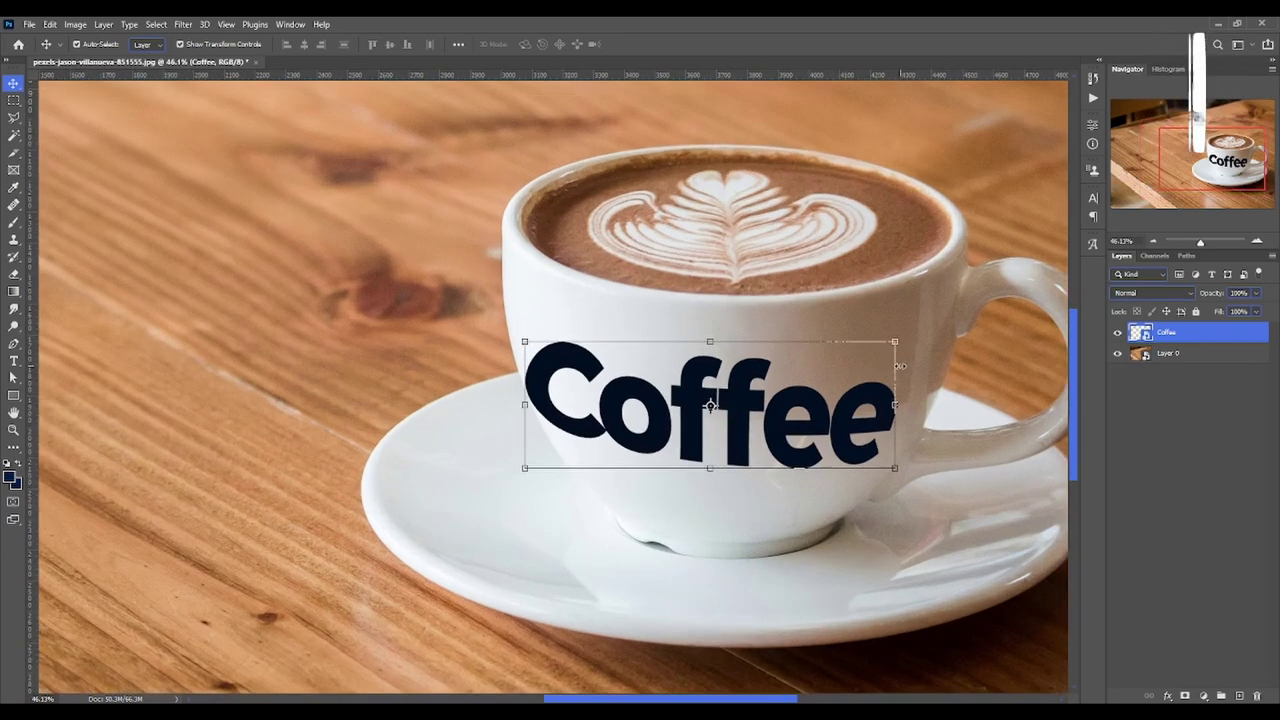
pyautogui.press('ctrl')
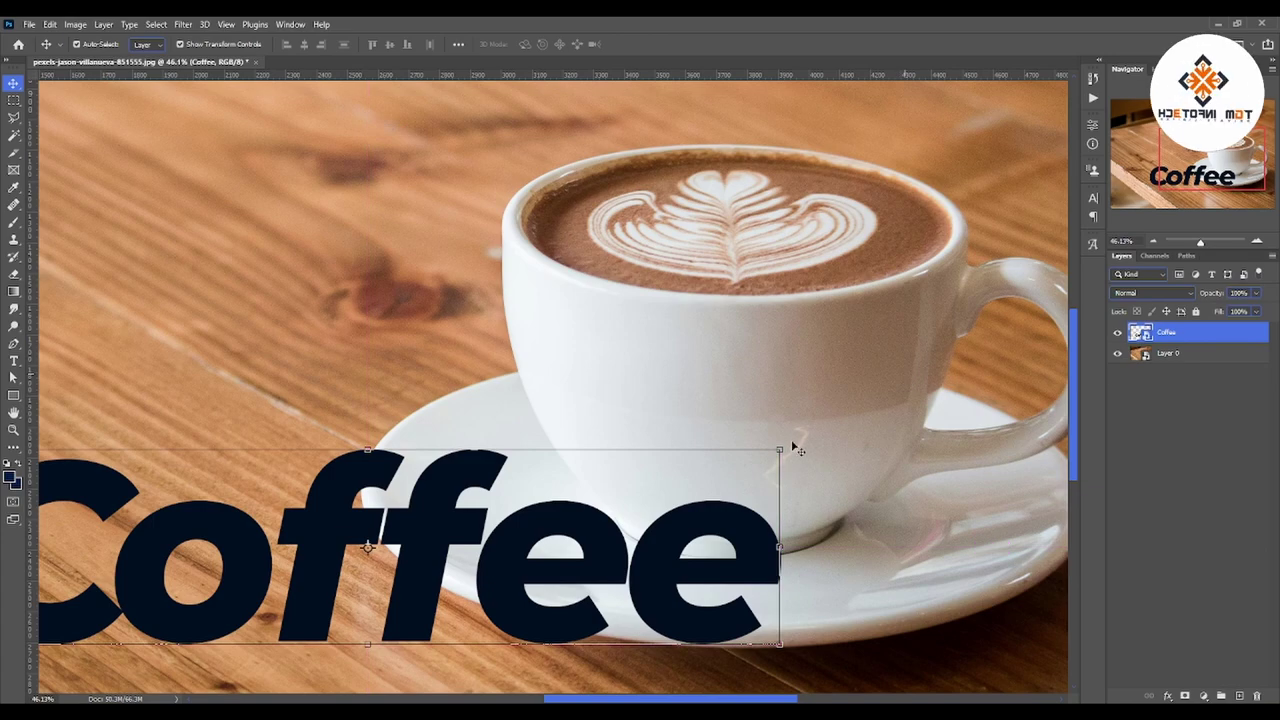
# Scale the flat Coffee text to about 36% and position it on the cup front
pyautogui.moveTo(785, 452); pyautogui.dragTo(429, 529)
pyautogui.moveTo(234, 570)
pyautogui.mouseDown()
pyautogui.moveTo(866, 385)
pyautogui.moveTo(841, 396)
pyautogui.moveTo(631, 380)
pyautogui.mouseUp()
pyautogui.moveTo(830, 340)
pyautogui.mouseDown()
pyautogui.moveTo(651, 378)
pyautogui.moveTo(866, 380)
pyautogui.moveTo(825, 398)
pyautogui.mouseUp()
pyautogui.rightClick(768, 388)
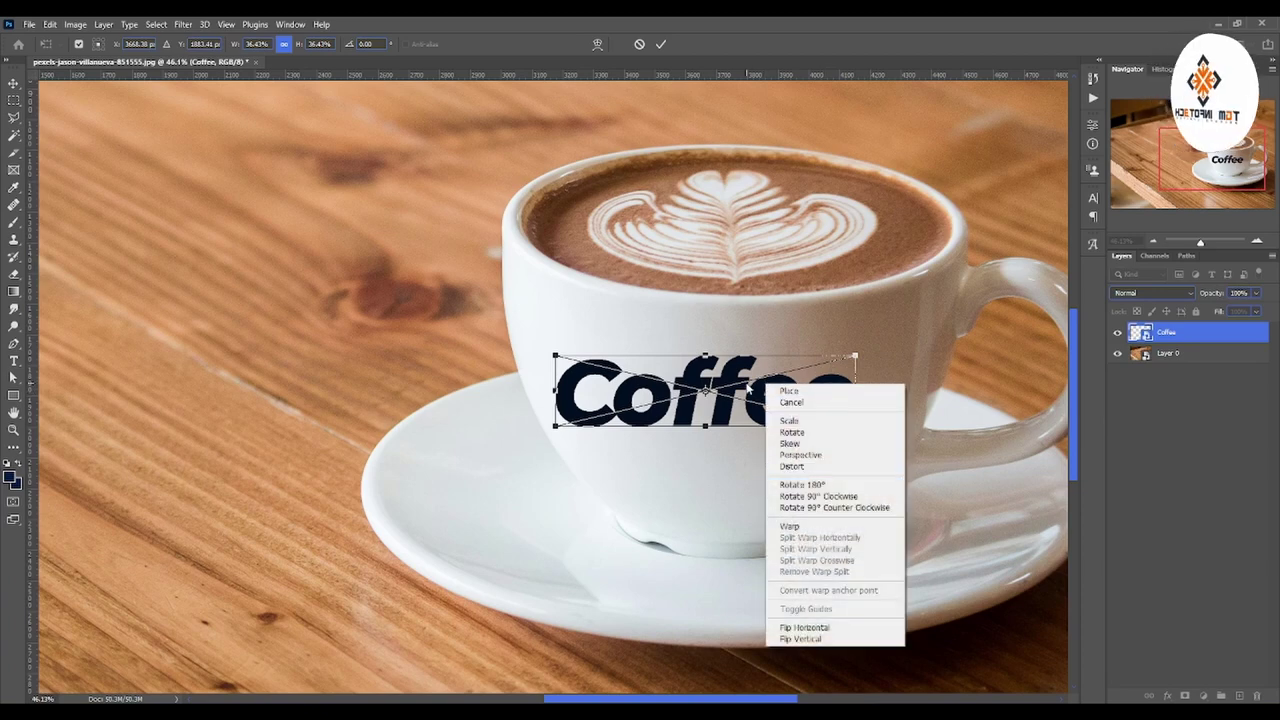
pyautogui.click(748, 386)
pyautogui.moveTo(816, 393)
pyautogui.mouseDown()
pyautogui.moveTo(786, 388)
pyautogui.moveTo(824, 403)
pyautogui.mouseUp()
# Distort the Coffee text, raising its right edge to tilt it about -2°
pyautogui.rightClick(745, 412)
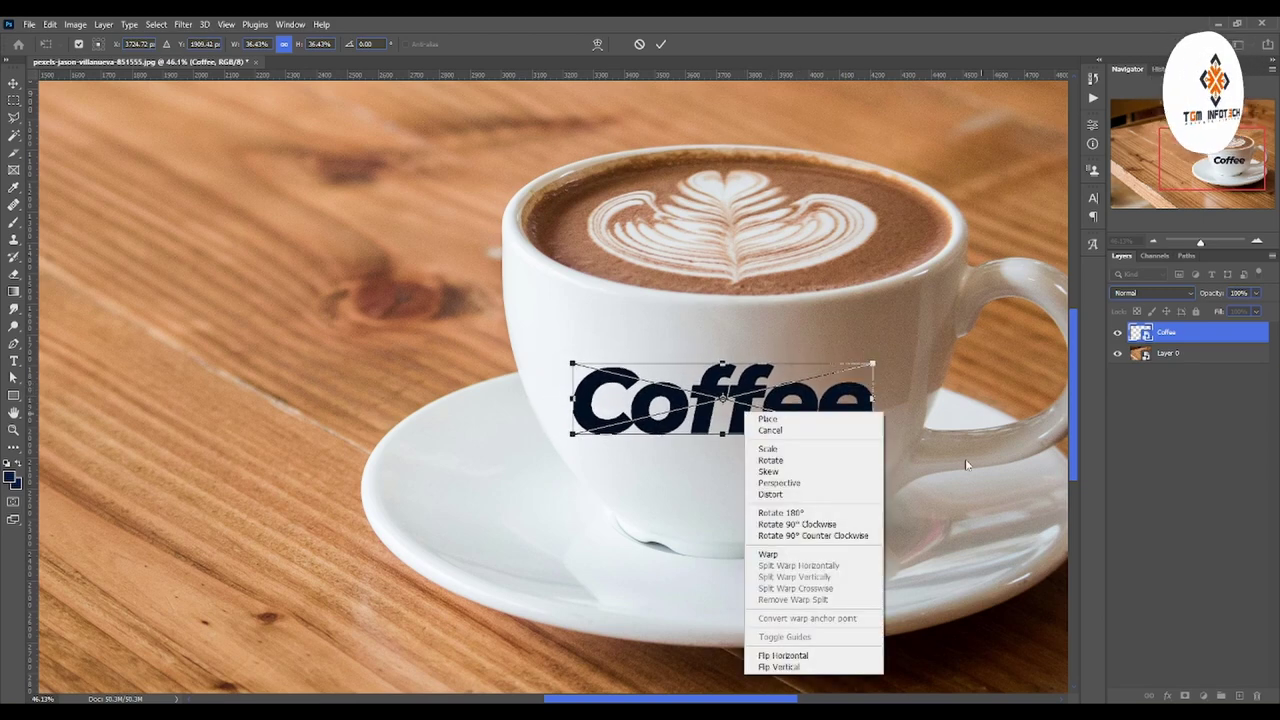
pyautogui.click(804, 495)
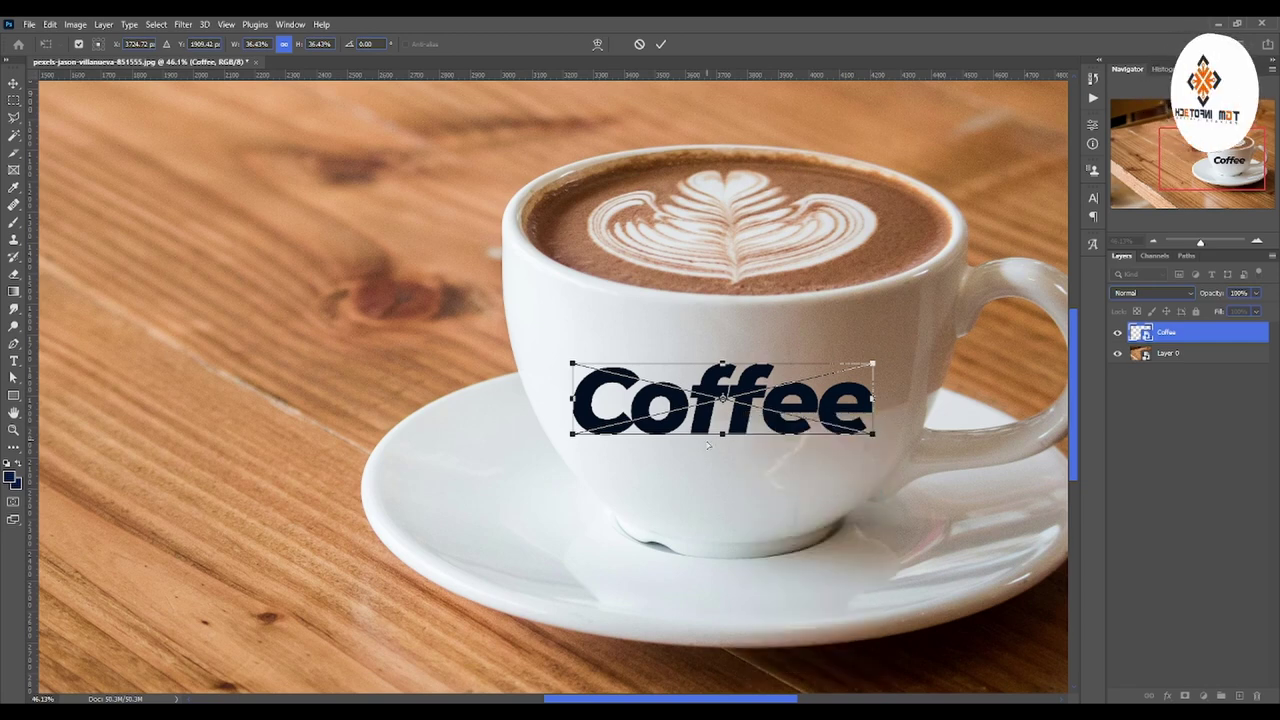
pyautogui.moveTo(873, 399); pyautogui.dragTo(874, 382)
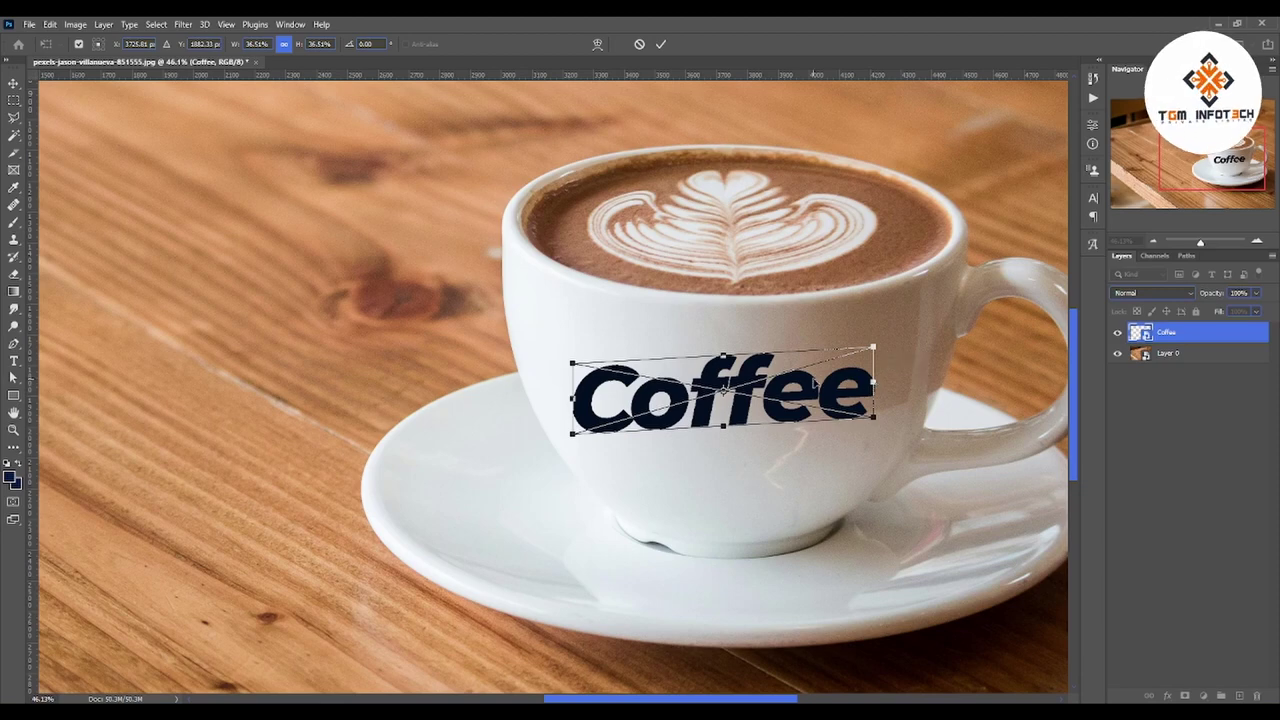
pyautogui.rightClick(827, 397)
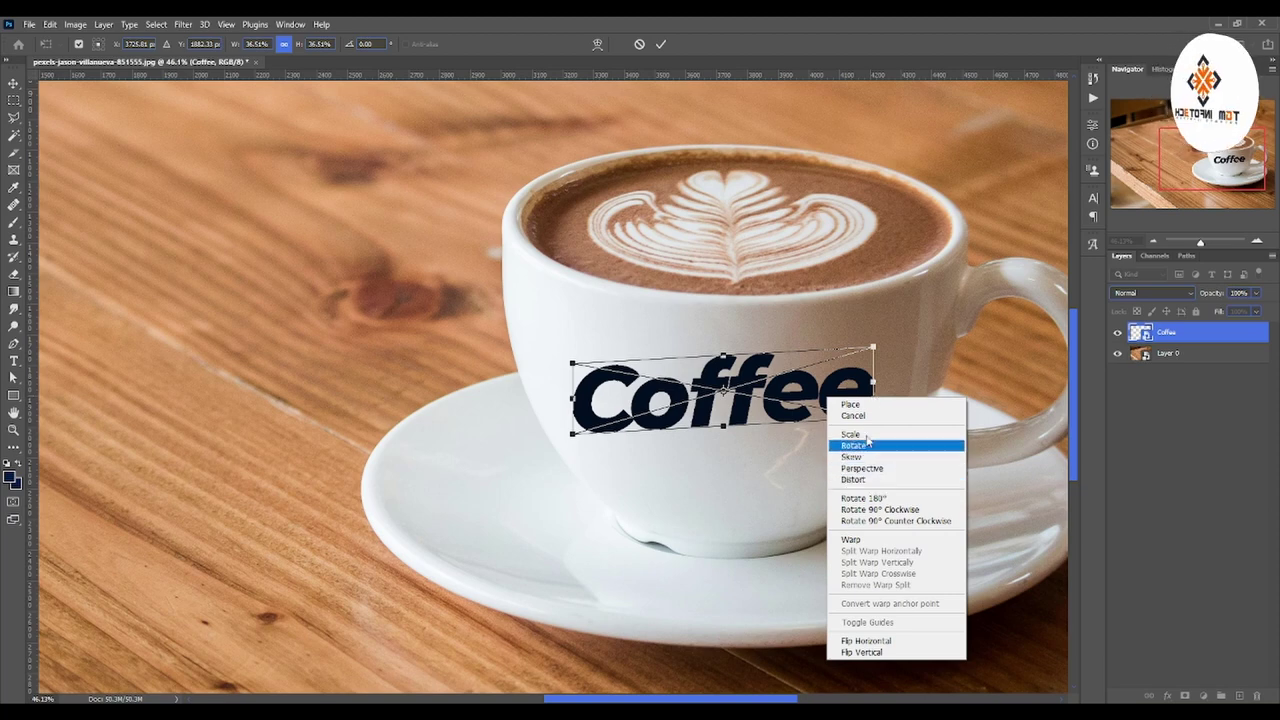
# Warp the Coffee text so its top and bottom edges arc along the cup
pyautogui.click(862, 540)
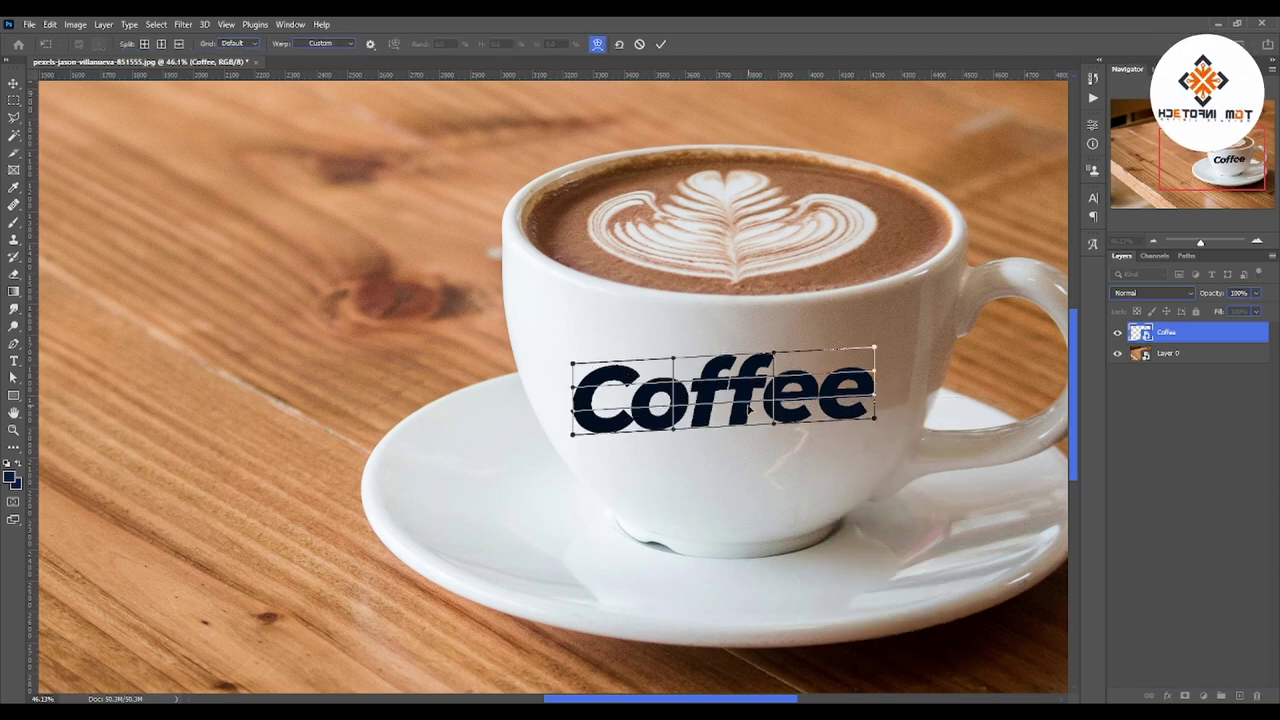
pyautogui.moveTo(774, 426); pyautogui.dragTo(767, 453)
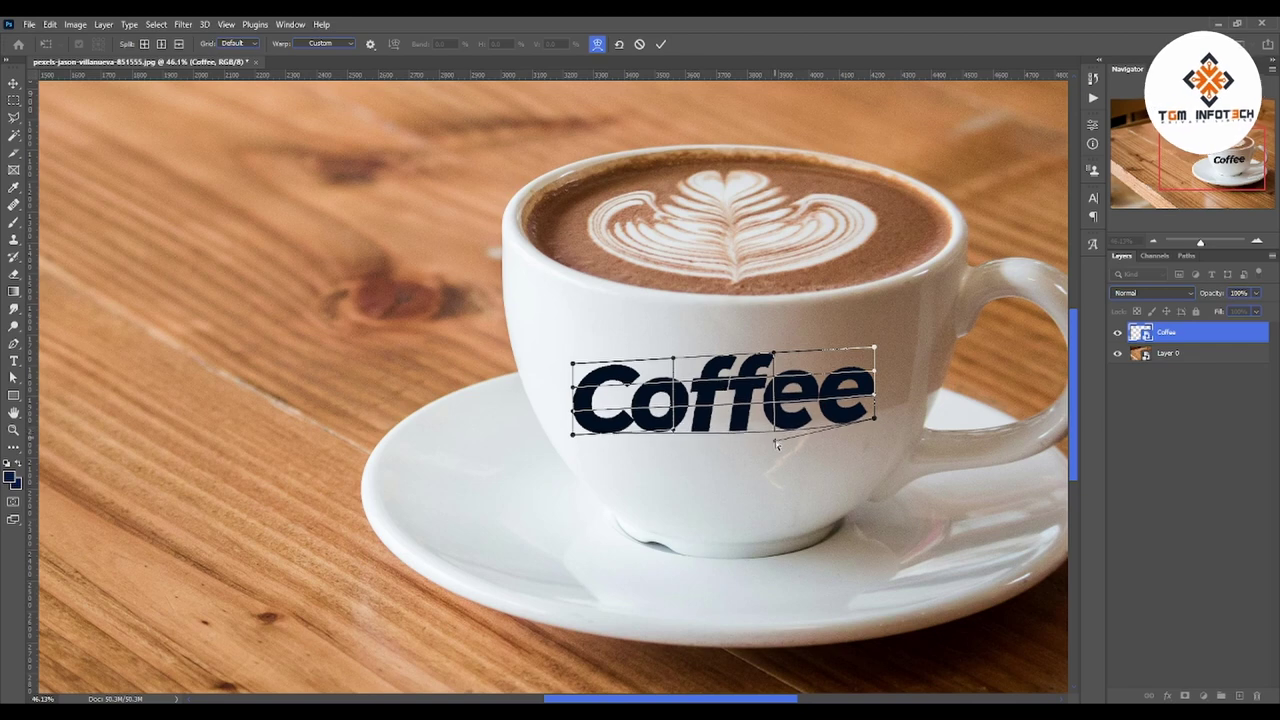
pyautogui.moveTo(677, 432); pyautogui.dragTo(671, 452)
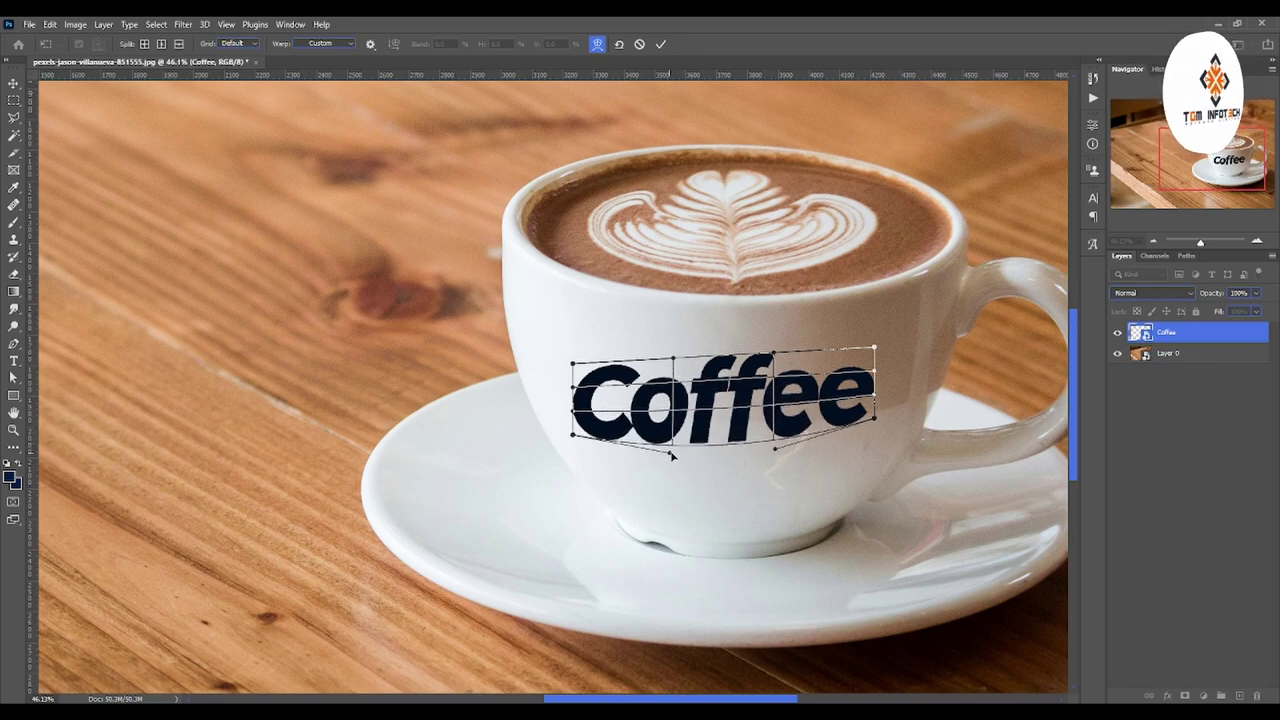
pyautogui.moveTo(776, 355); pyautogui.dragTo(777, 405)
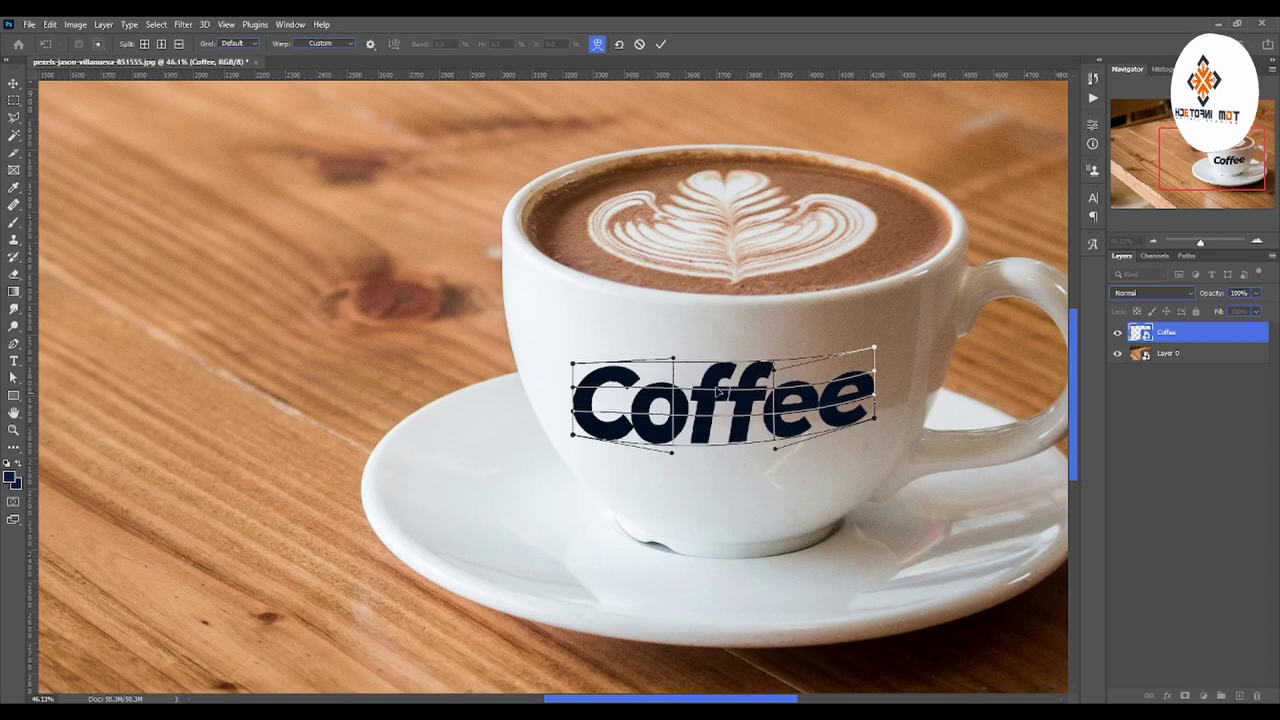
pyautogui.moveTo(673, 358); pyautogui.dragTo(671, 369)
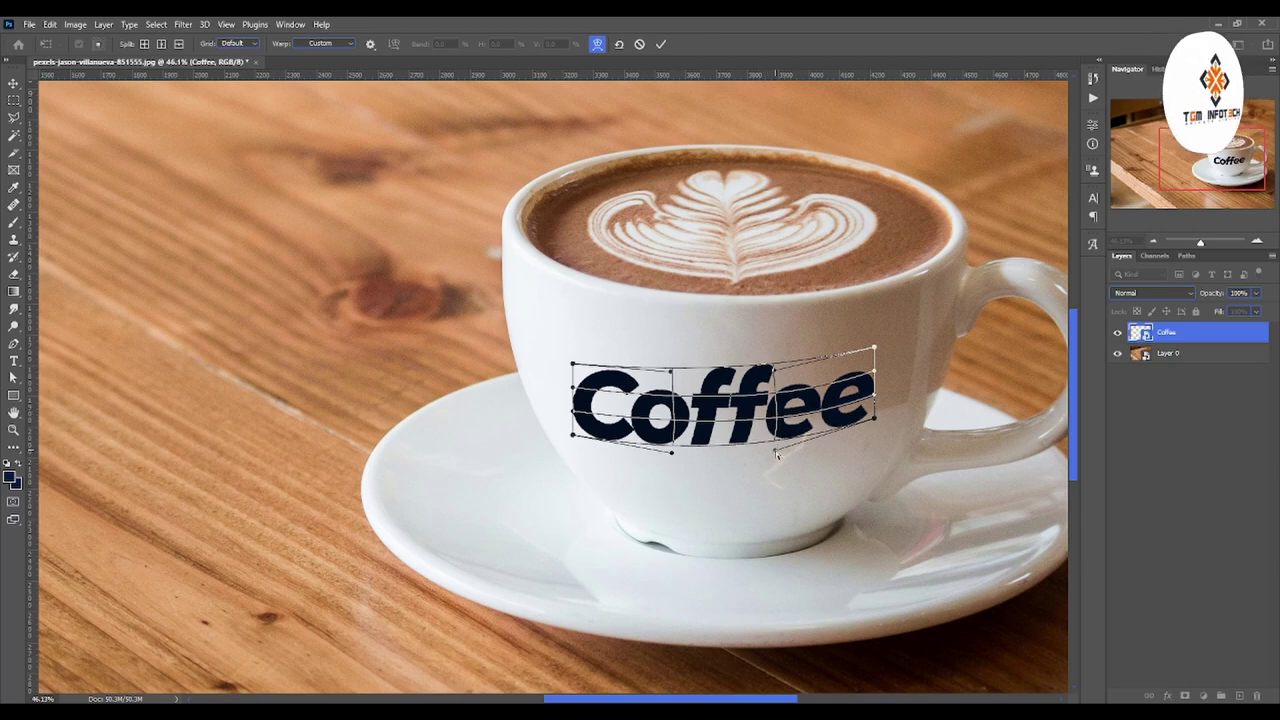
pyautogui.moveTo(776, 452); pyautogui.dragTo(775, 433)
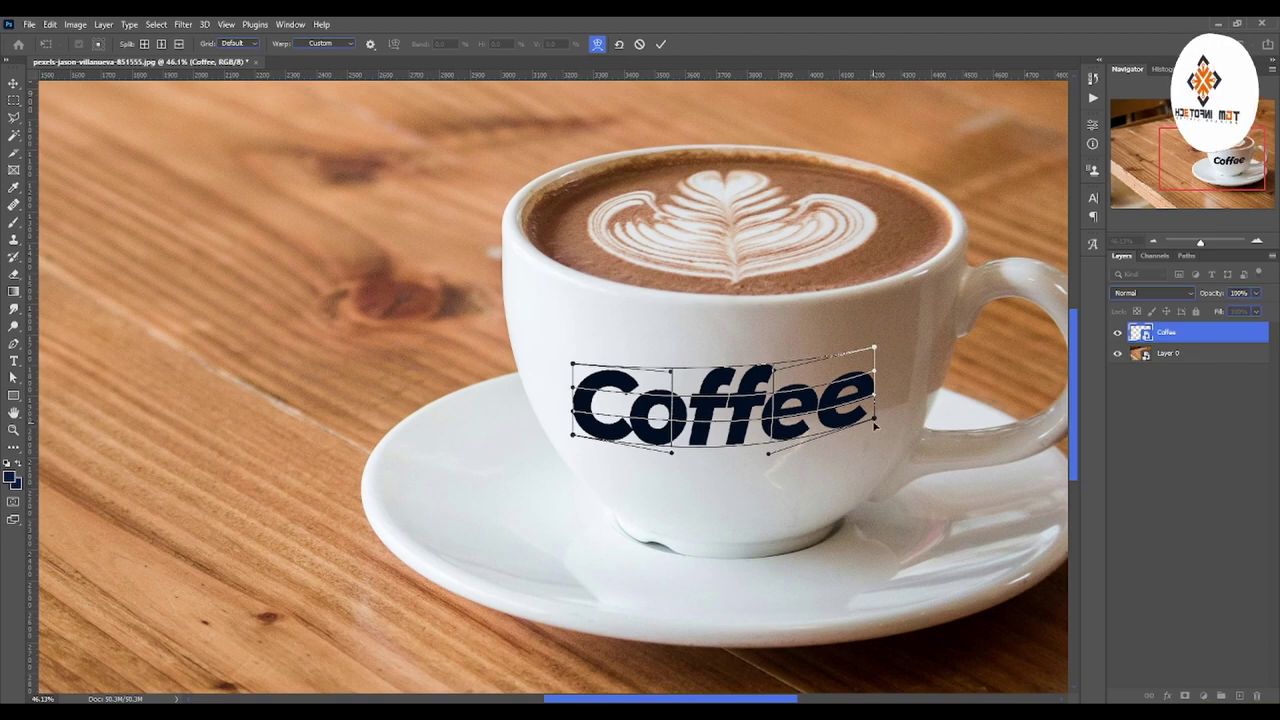
# Refine the right and left warp corners to match the cup's curvature
pyautogui.moveTo(876, 422); pyautogui.dragTo(875, 425)
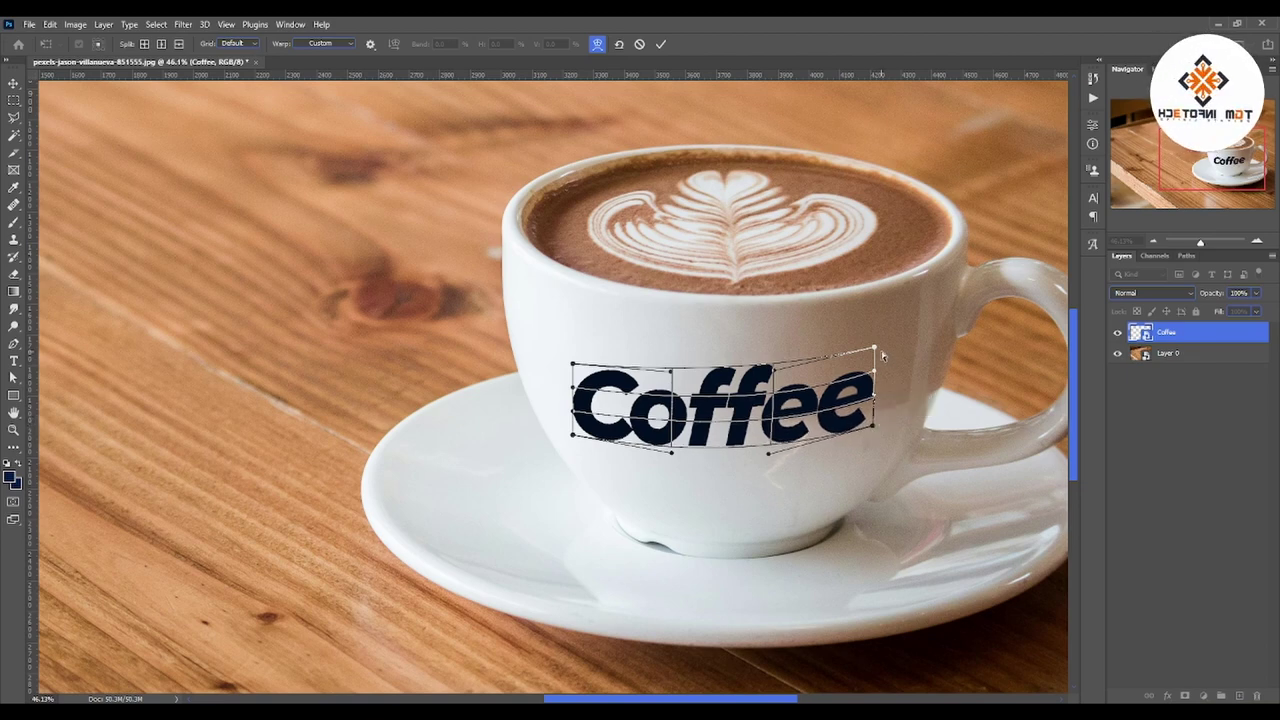
pyautogui.moveTo(877, 351); pyautogui.dragTo(873, 347)
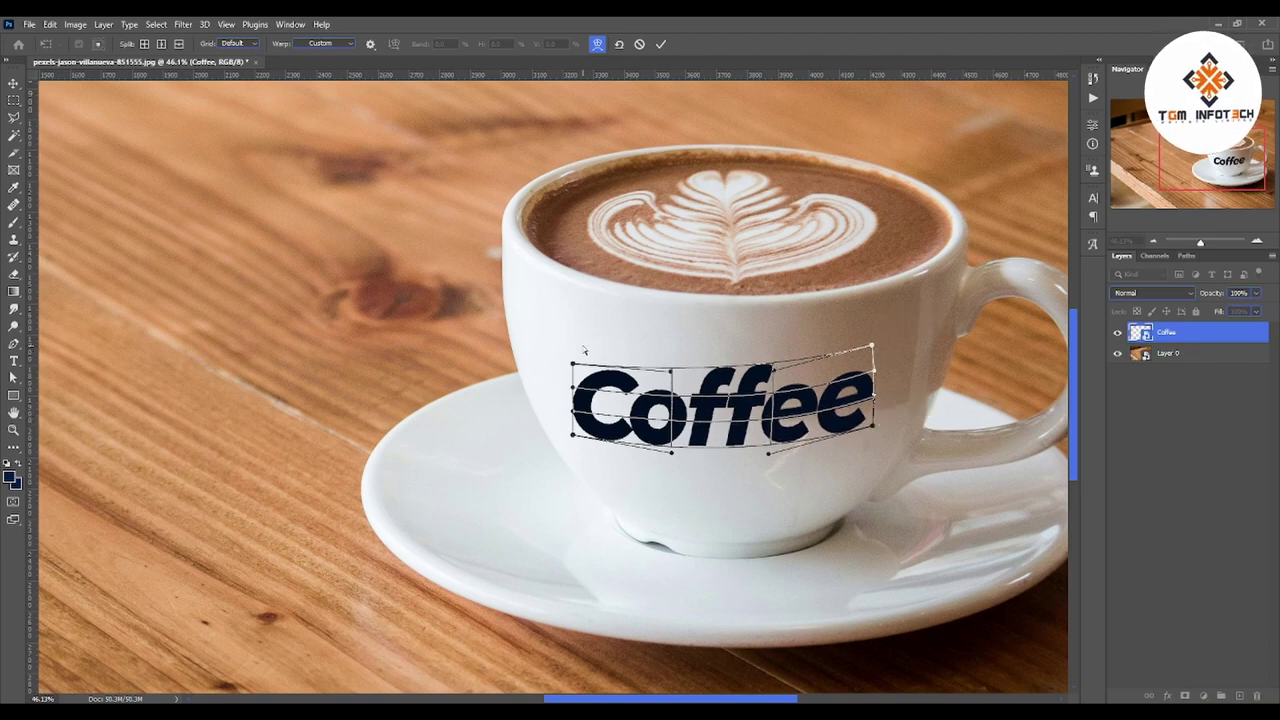
pyautogui.moveTo(573, 365); pyautogui.dragTo(572, 348)
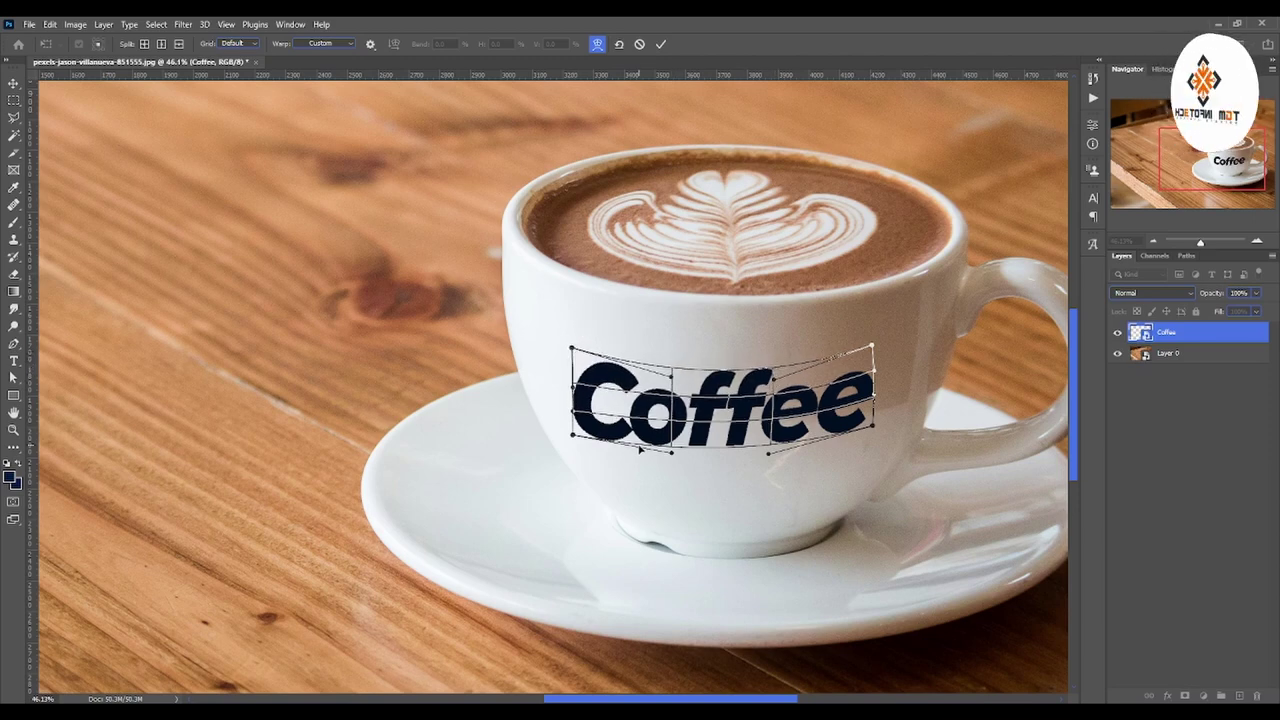
pyautogui.moveTo(571, 443); pyautogui.dragTo(573, 424)
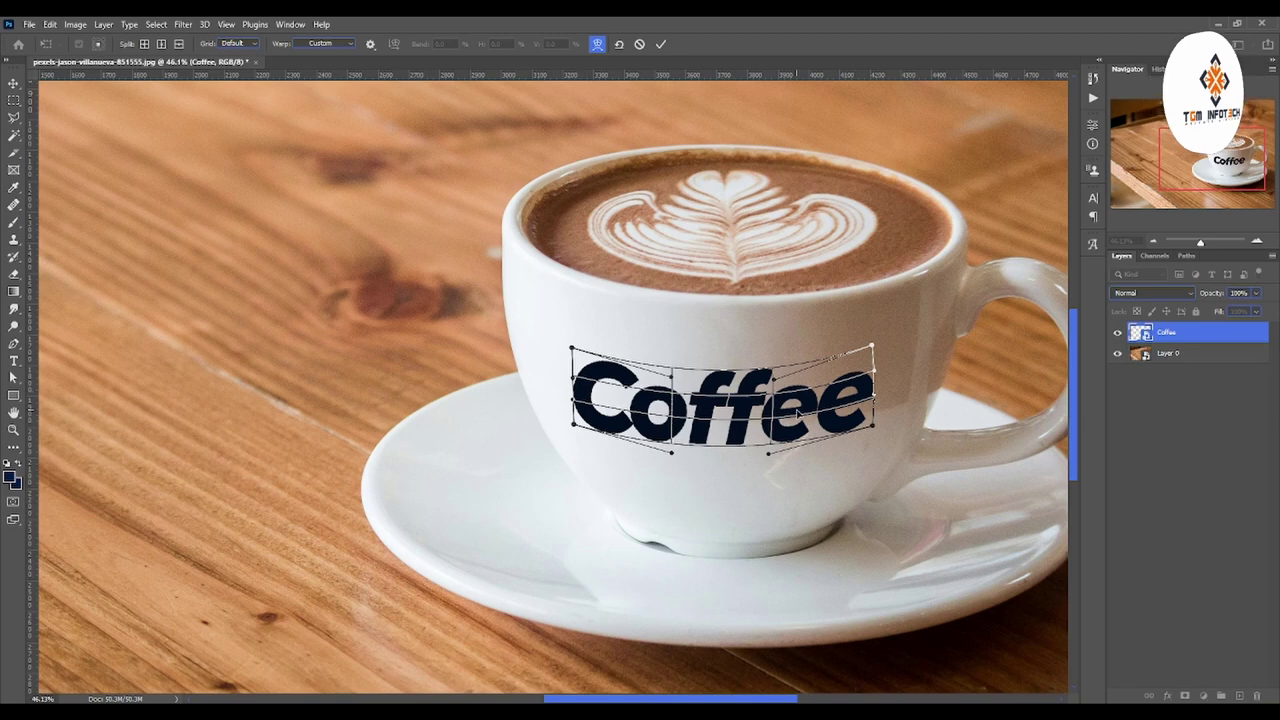
# Commit the Coffee text warp and zoom in to check it on the cup
pyautogui.press('Escape')
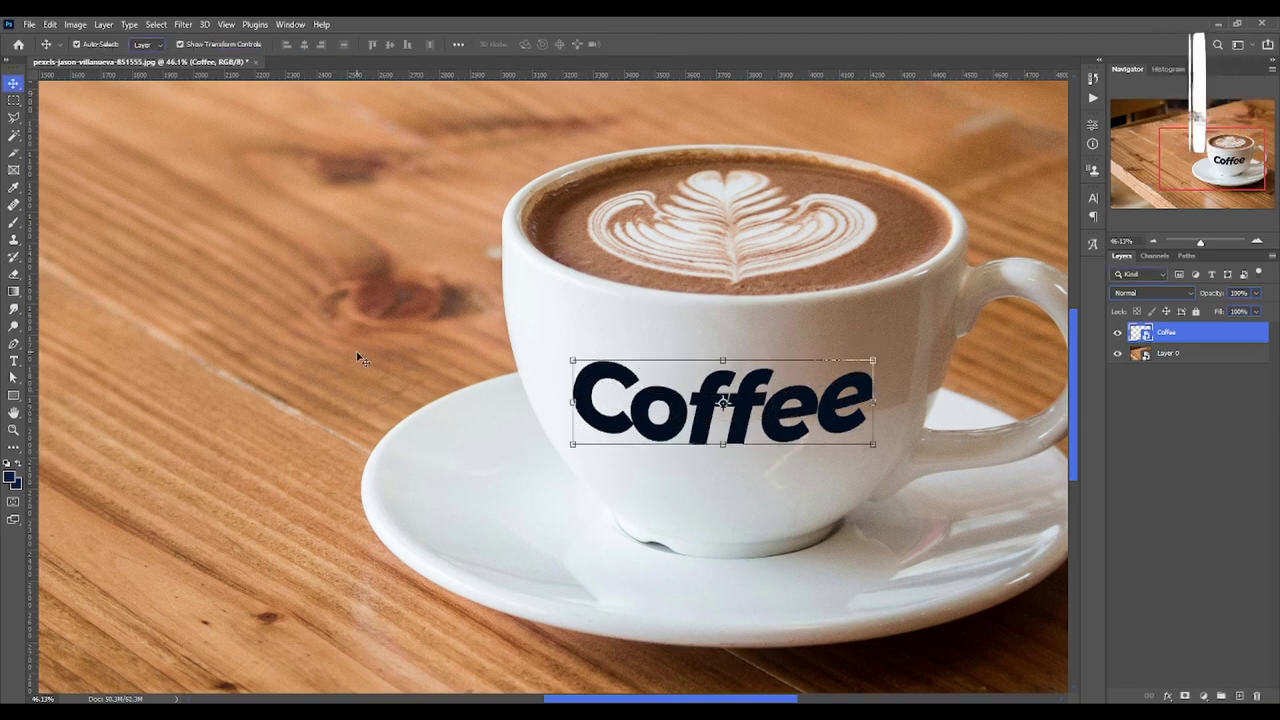
pyautogui.click(13, 429)
pyautogui.moveTo(800, 440)
pyautogui.mouseDown()
pyautogui.moveTo(766, 437)
pyautogui.moveTo(791, 427)
pyautogui.mouseUp()
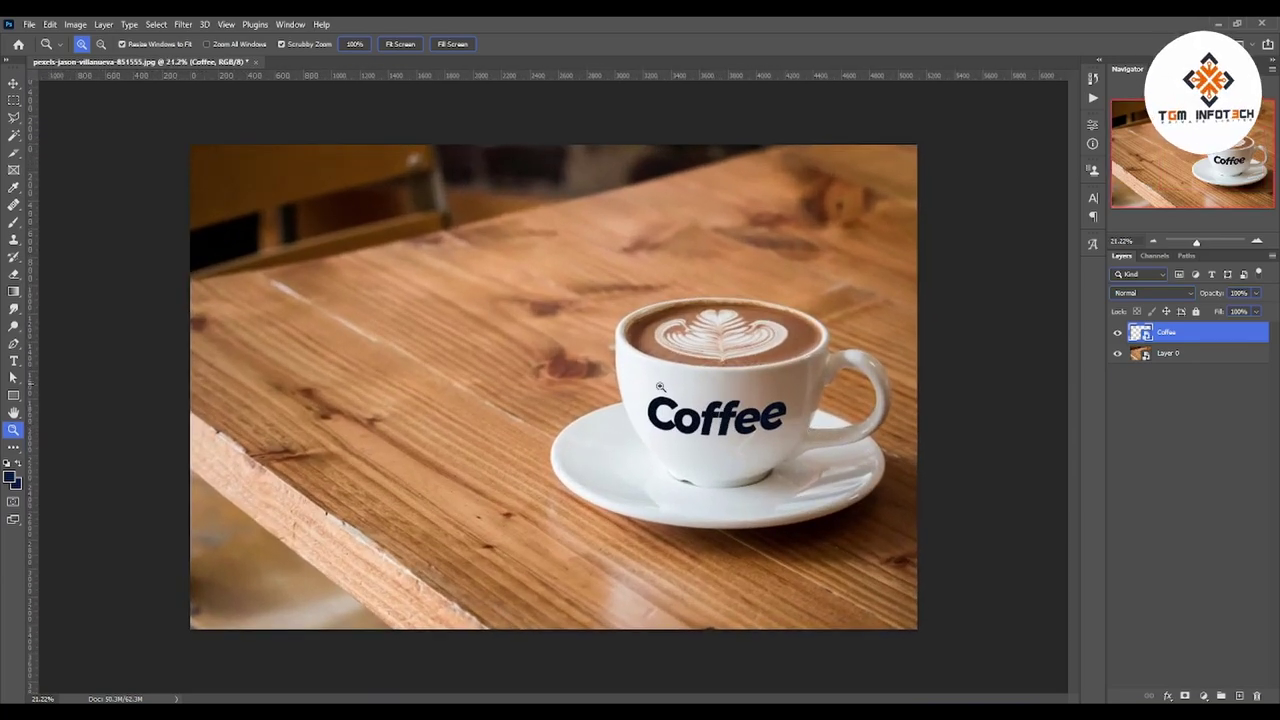
pyautogui.moveTo(897, 453); pyautogui.dragTo(910, 452)
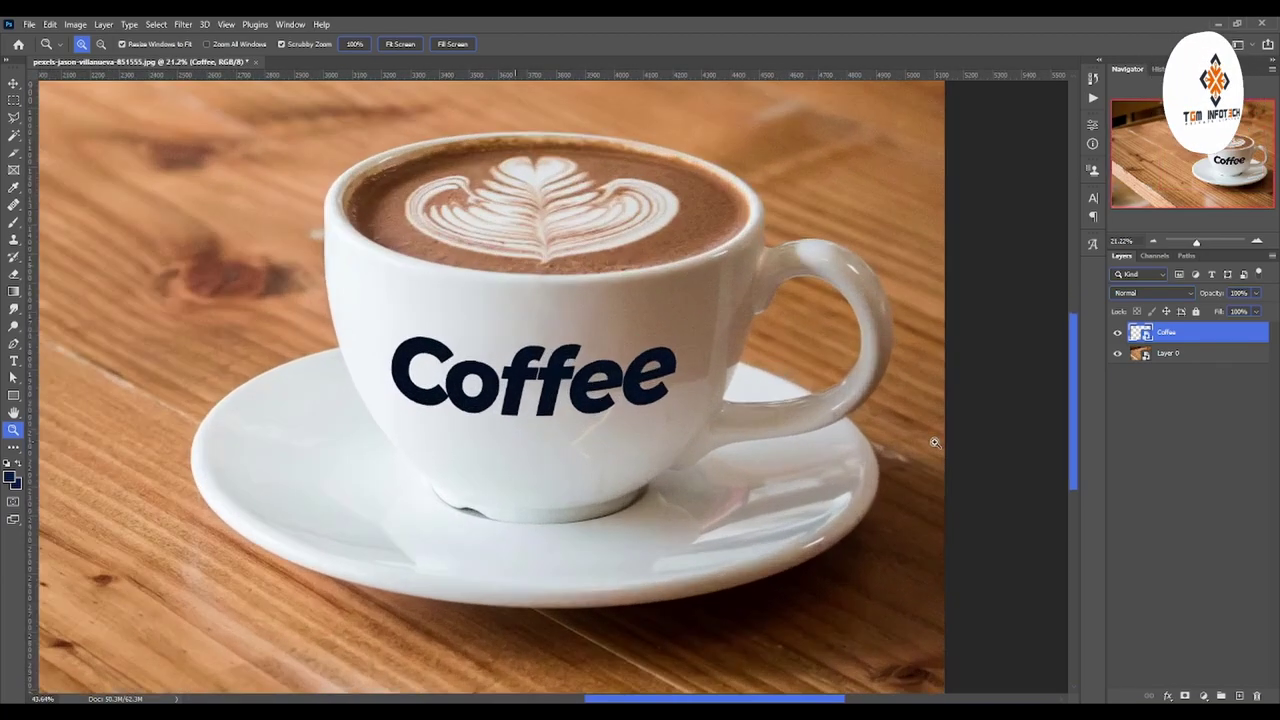
pyautogui.moveTo(614, 372); pyautogui.dragTo(646, 366)
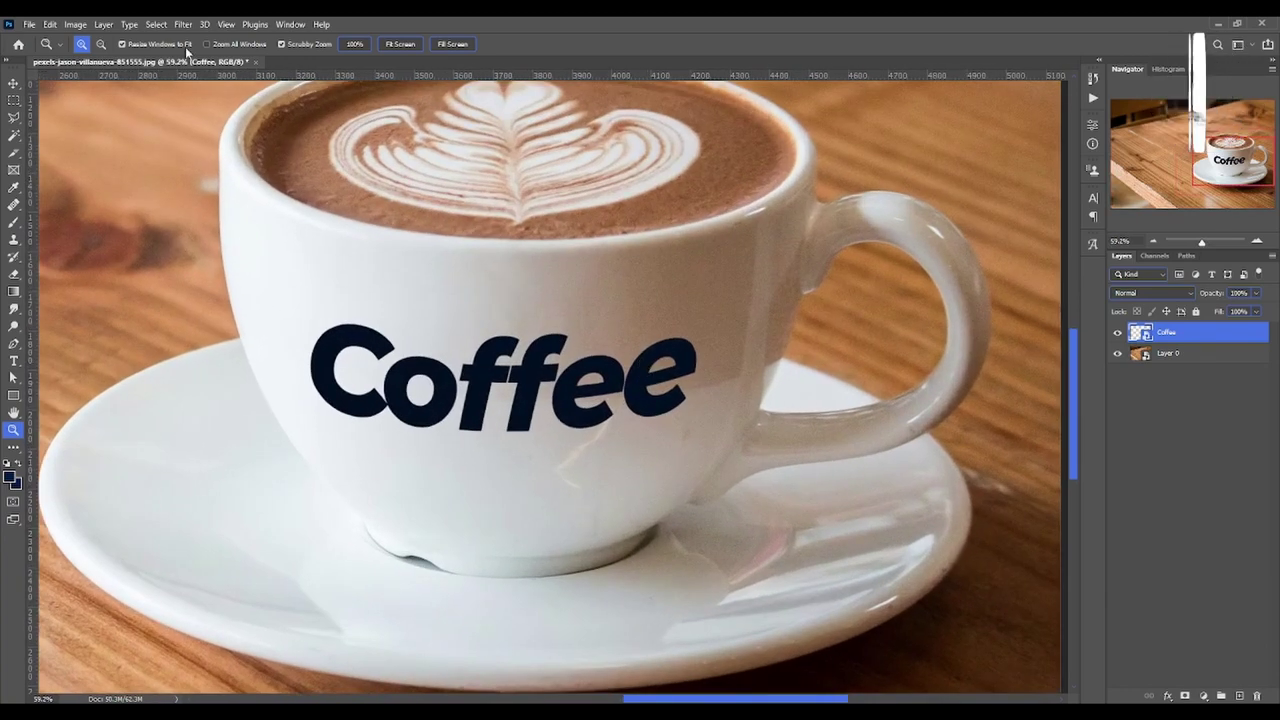
# Select the Coffee text layer and show its layer style options list
pyautogui.click(13, 83)
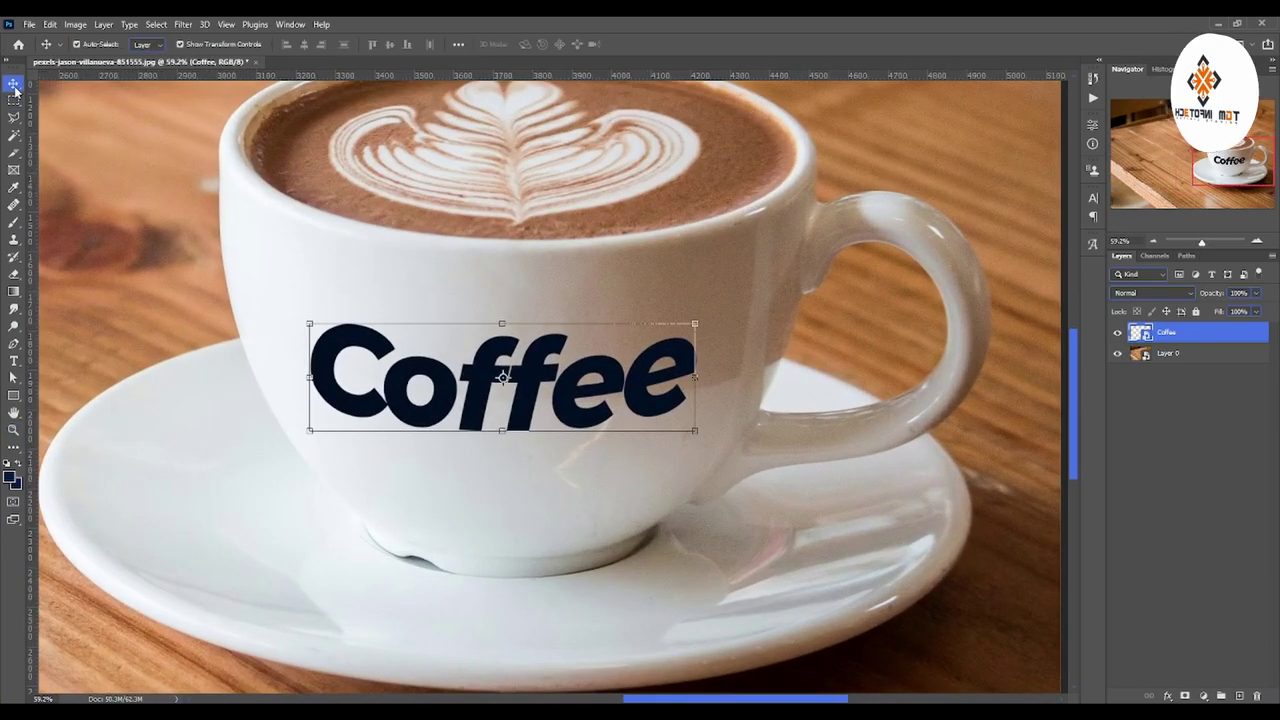
pyautogui.click(640, 505)
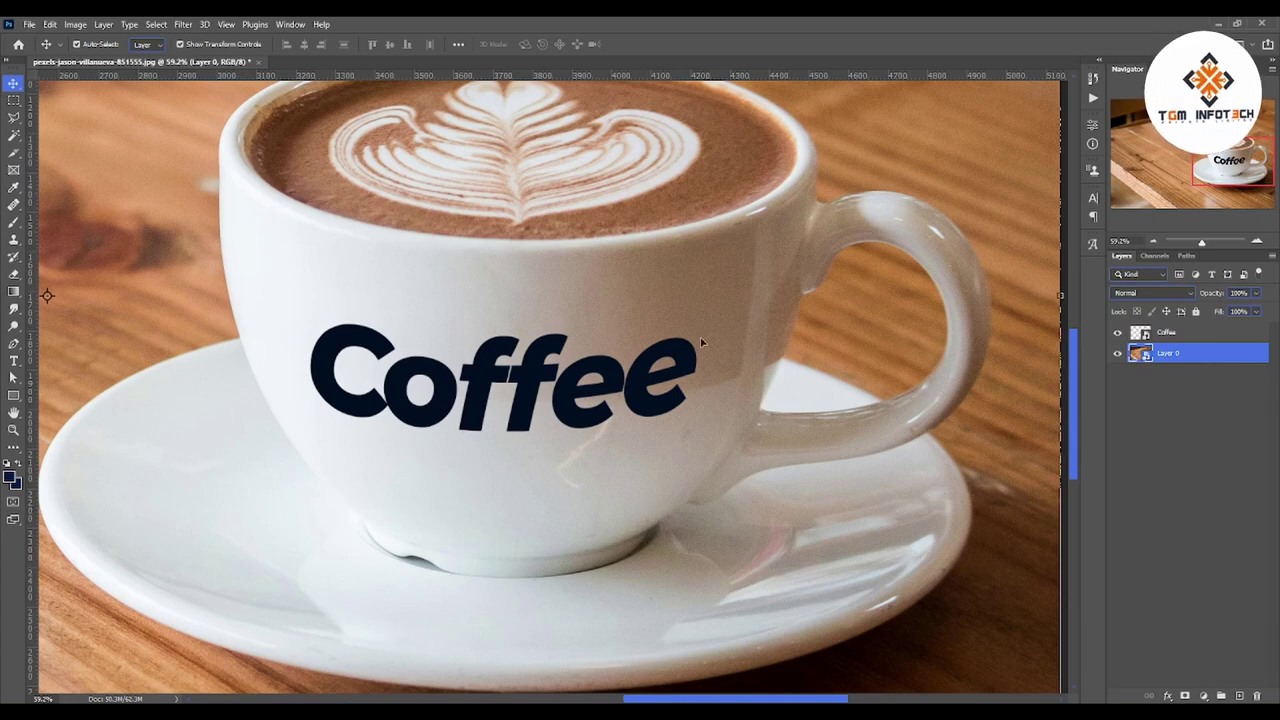
pyautogui.click(1205, 333)
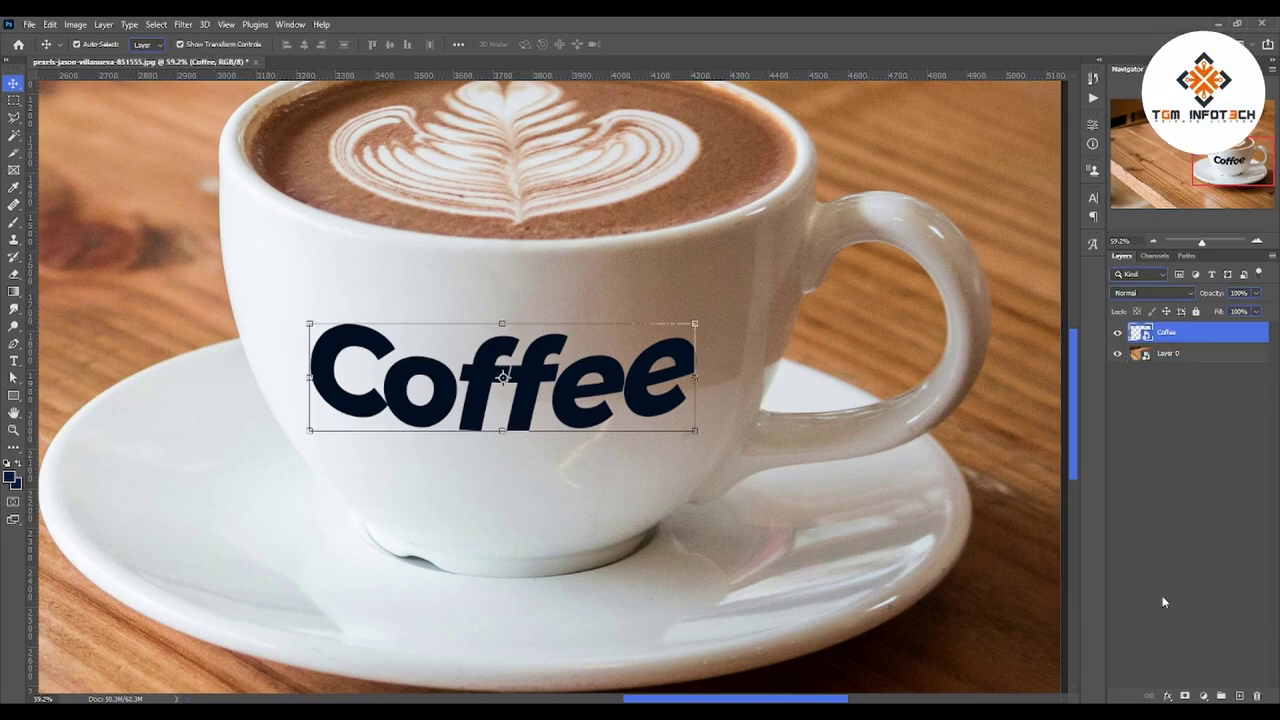
pyautogui.click(1170, 697)
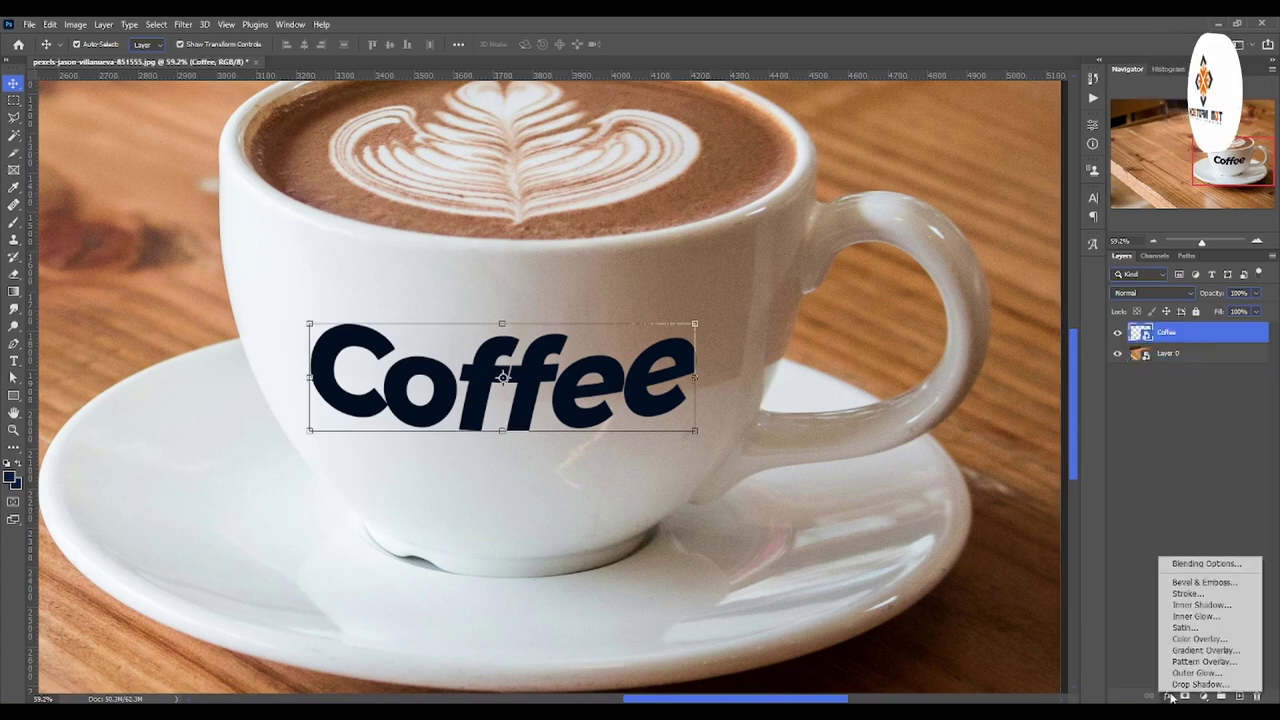
# Split the Coffee layer's Underlying Layer Blend If sliders to 0/167 and 213/255, then confirm
pyautogui.click(1178, 564)
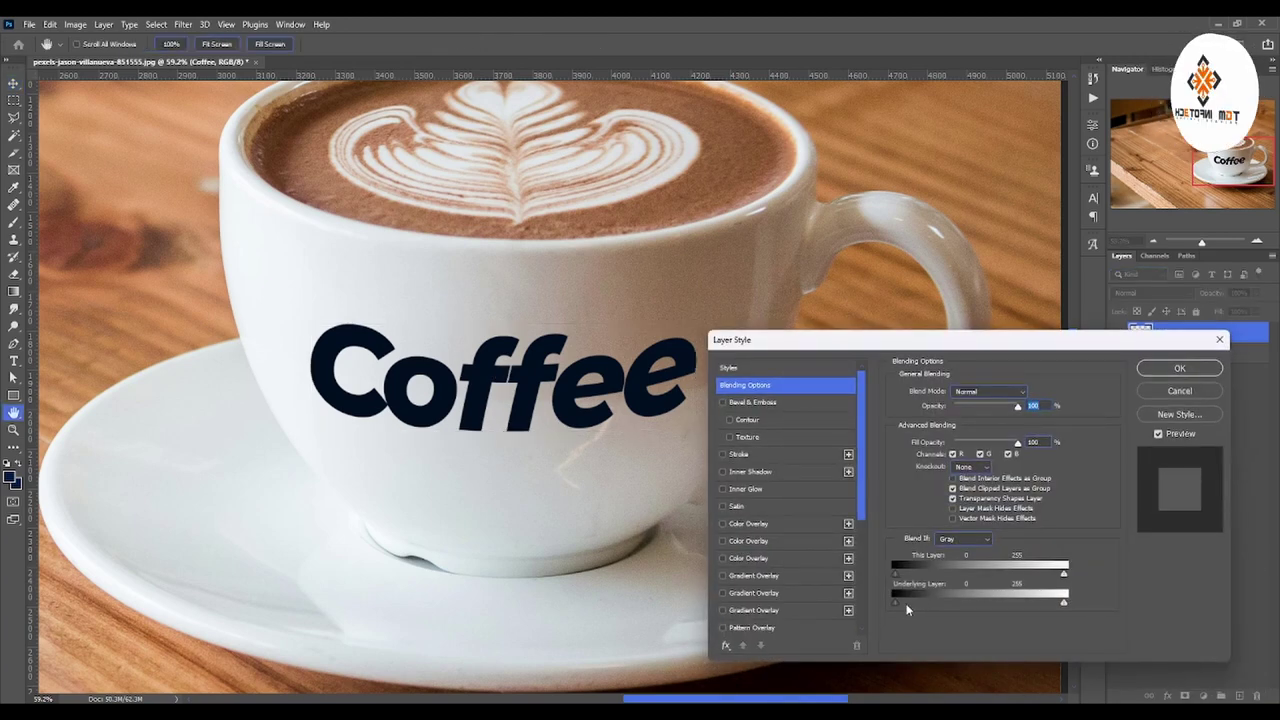
pyautogui.moveTo(894, 603)
pyautogui.mouseDown()
pyautogui.moveTo(1017, 602)
pyautogui.moveTo(896, 603)
pyautogui.mouseUp()
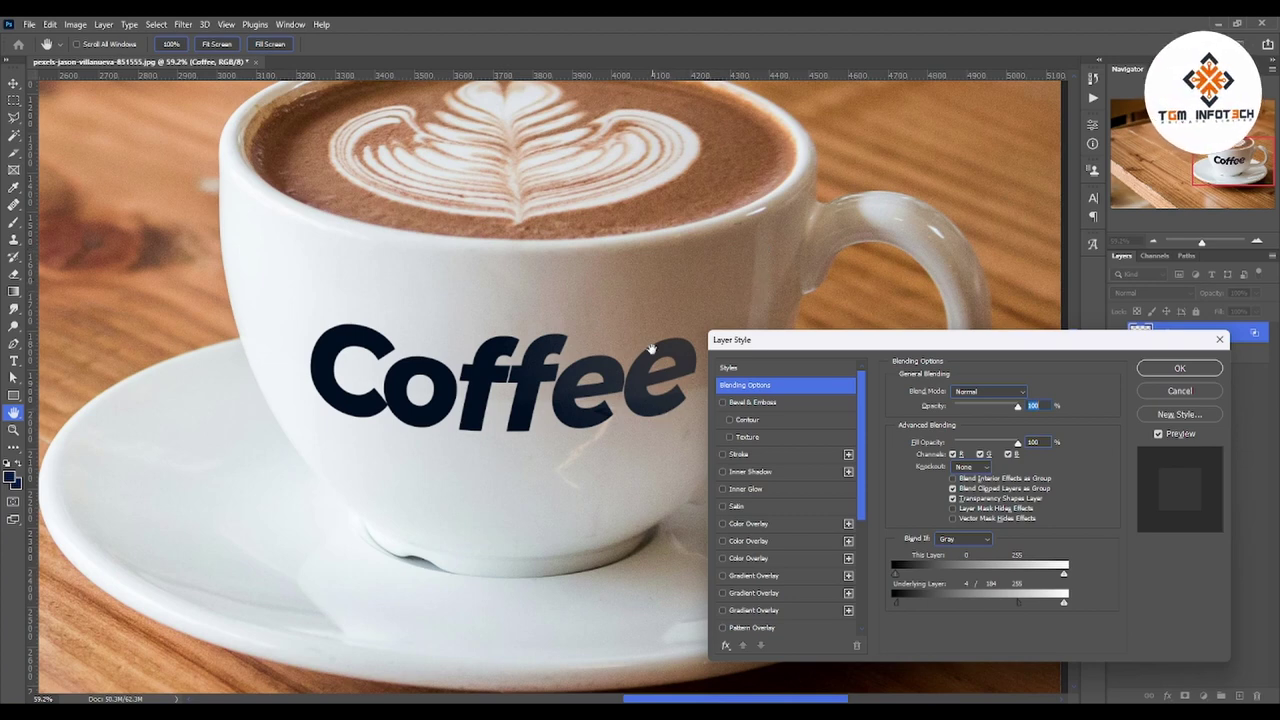
pyautogui.moveTo(898, 604); pyautogui.dragTo(891, 603)
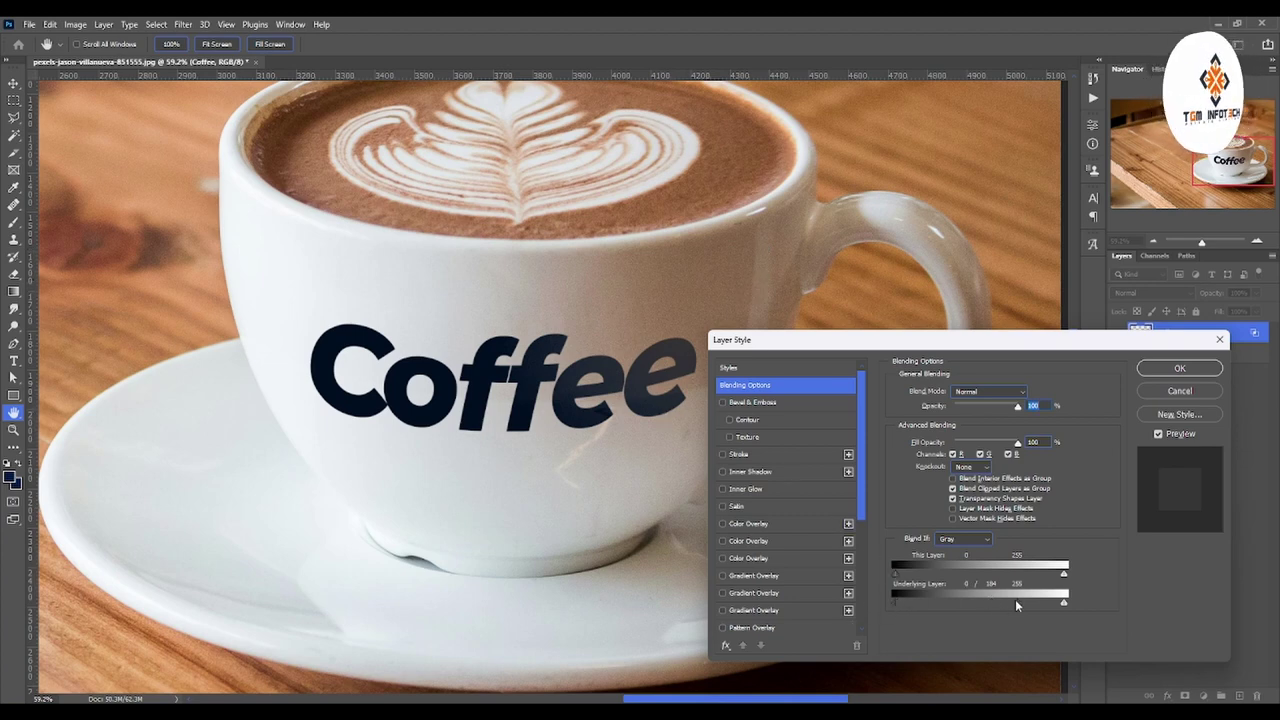
pyautogui.moveTo(1015, 603); pyautogui.dragTo(1006, 613)
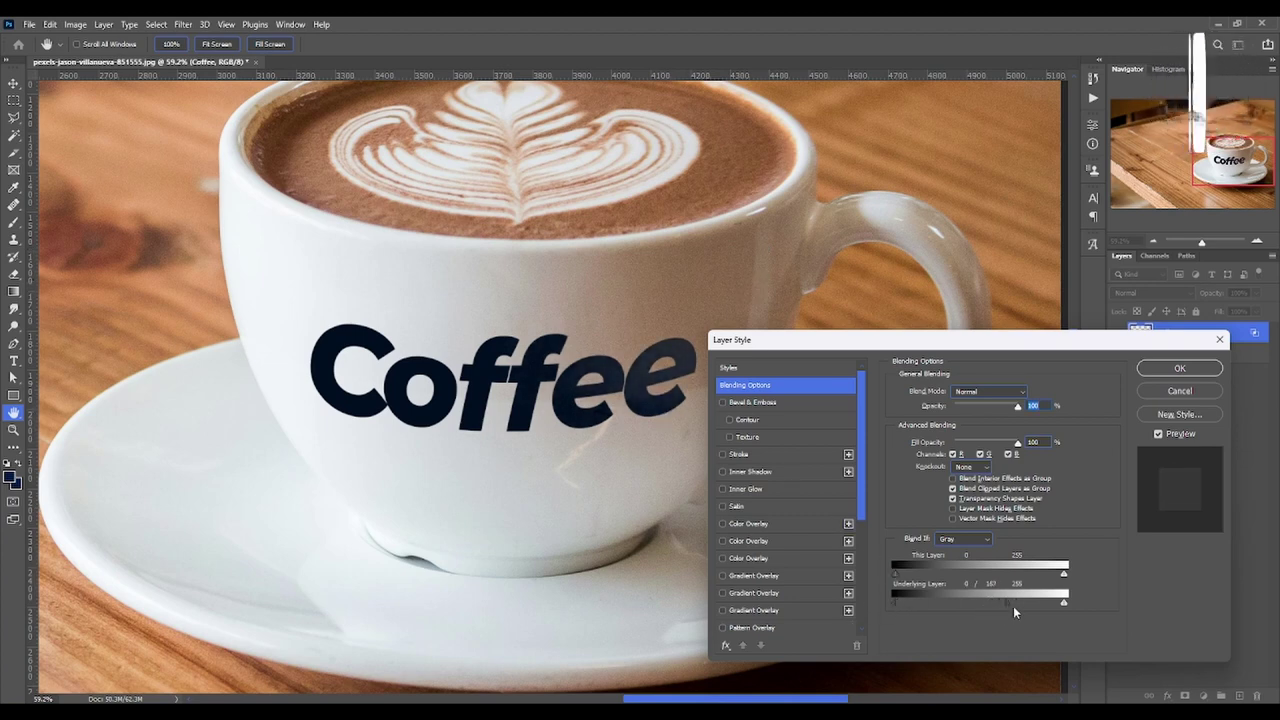
pyautogui.moveTo(1063, 602)
pyautogui.mouseDown()
pyautogui.moveTo(982, 604)
pyautogui.moveTo(1064, 603)
pyautogui.moveTo(1007, 601)
pyautogui.moveTo(1036, 603)
pyautogui.mouseUp()
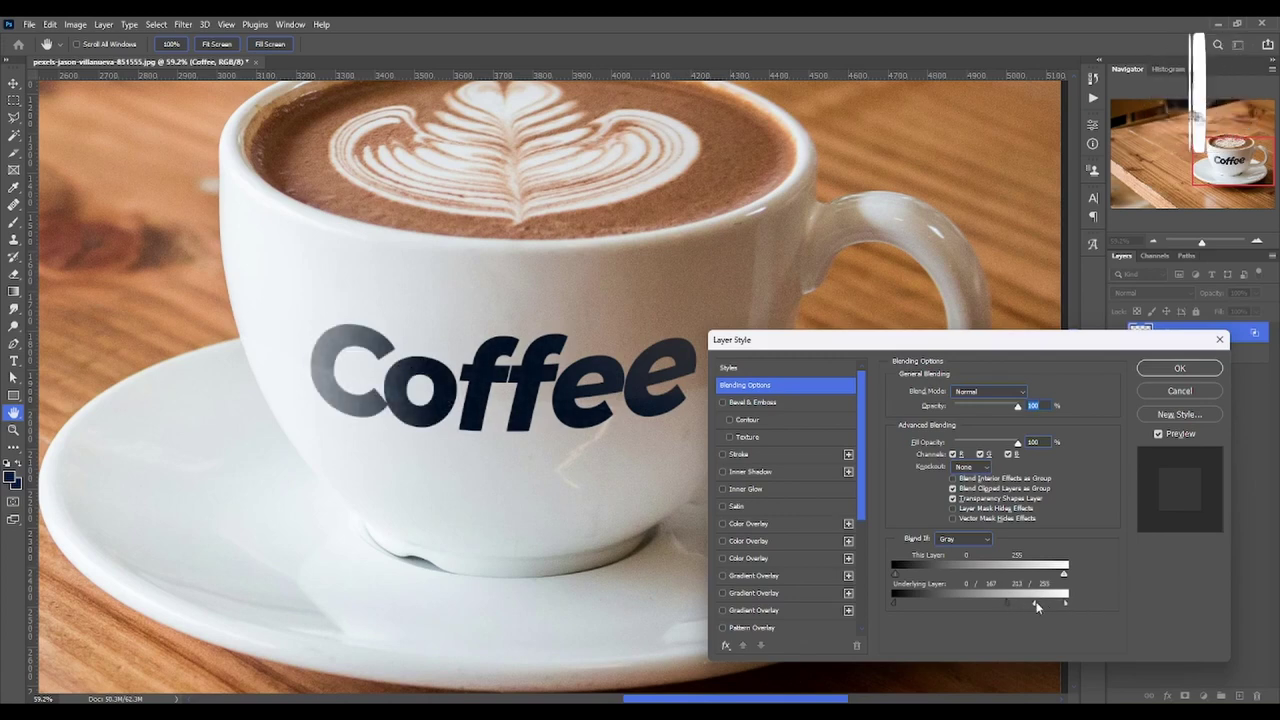
pyautogui.press('Return')
pyautogui.doubleClick(14, 414)
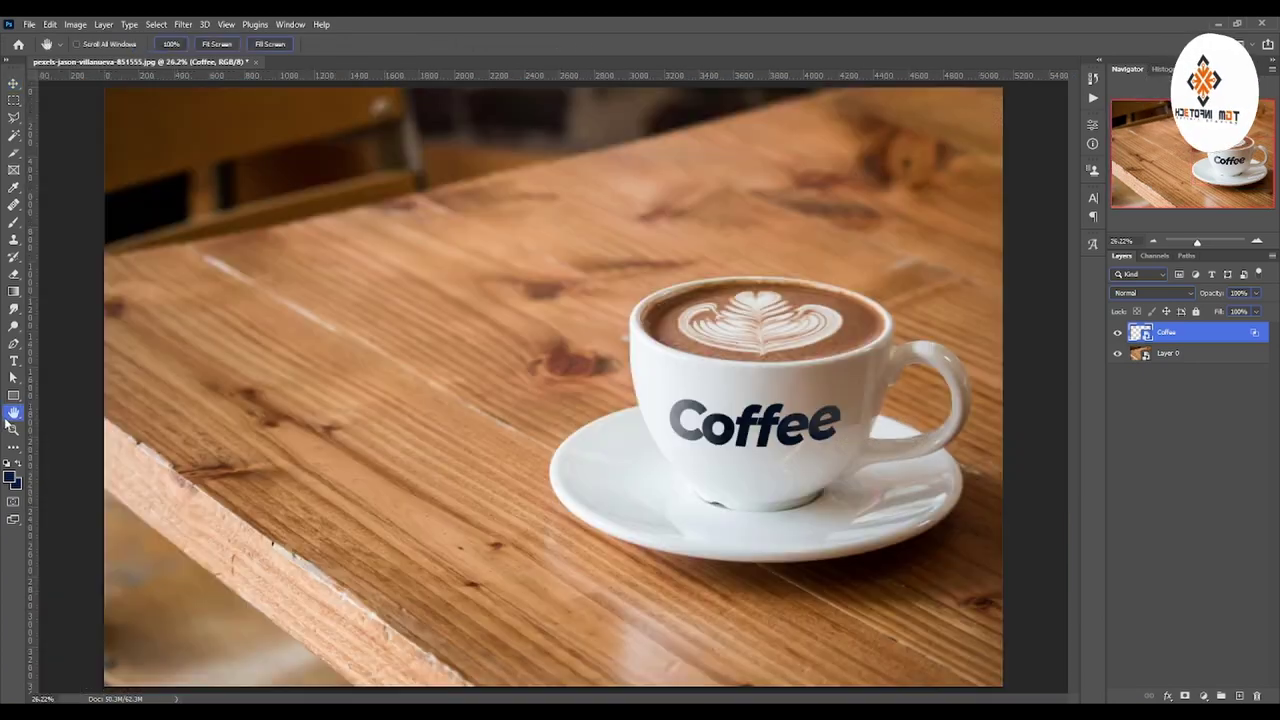
pyautogui.click(13, 429)
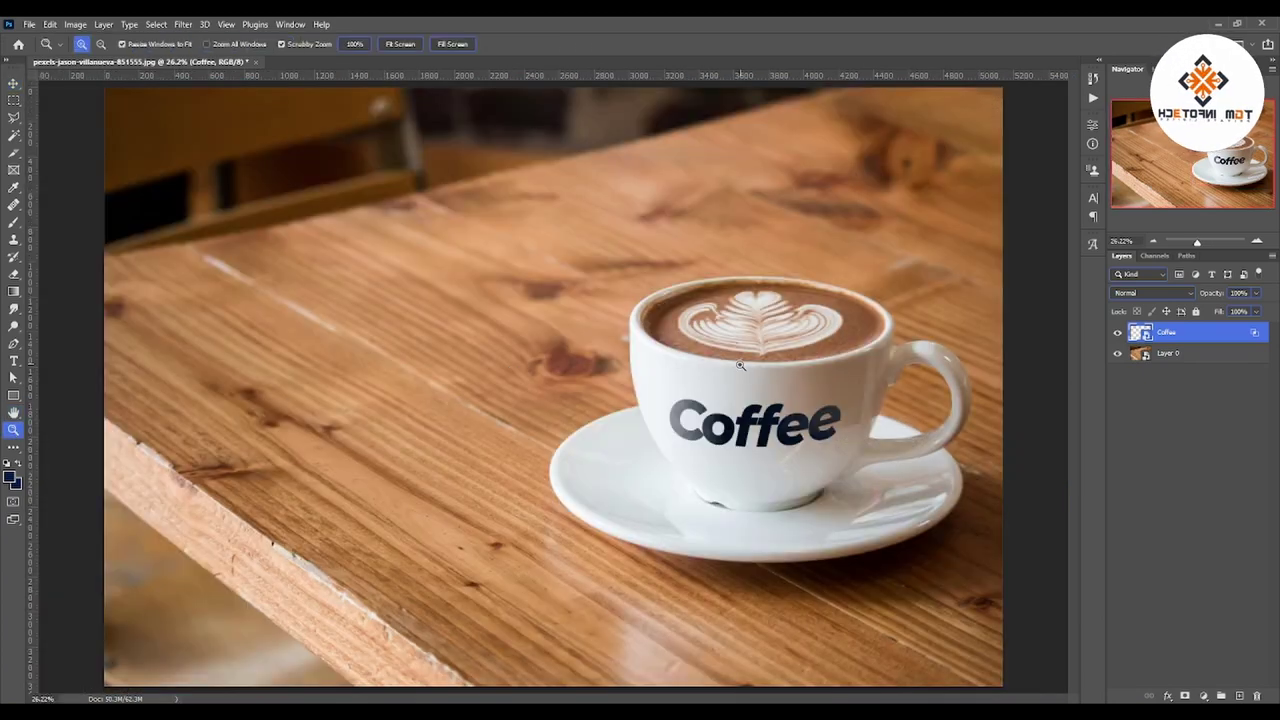
pyautogui.moveTo(786, 450)
pyautogui.mouseDown()
pyautogui.moveTo(741, 454)
pyautogui.moveTo(773, 453)
pyautogui.mouseUp()
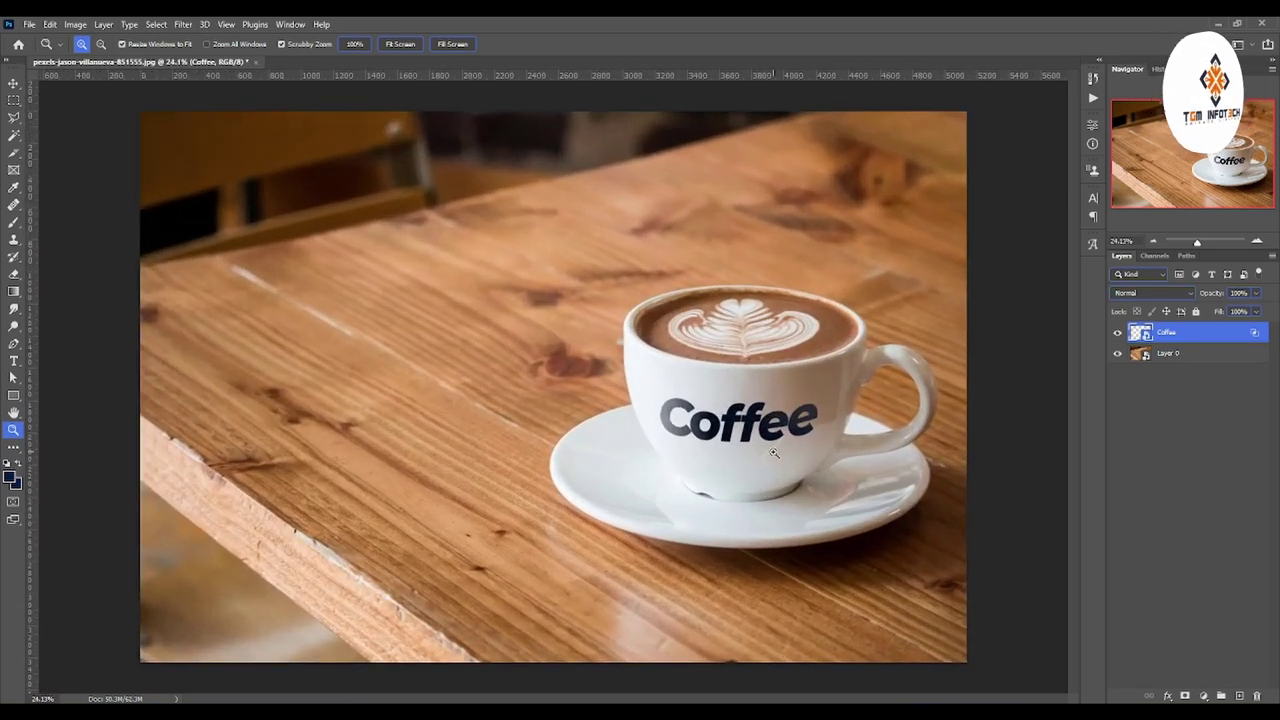